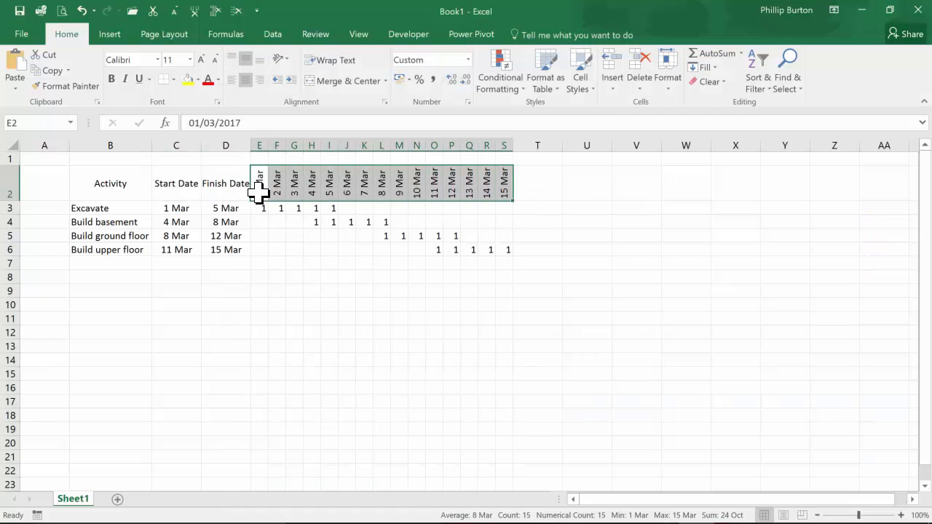
click(264, 195)
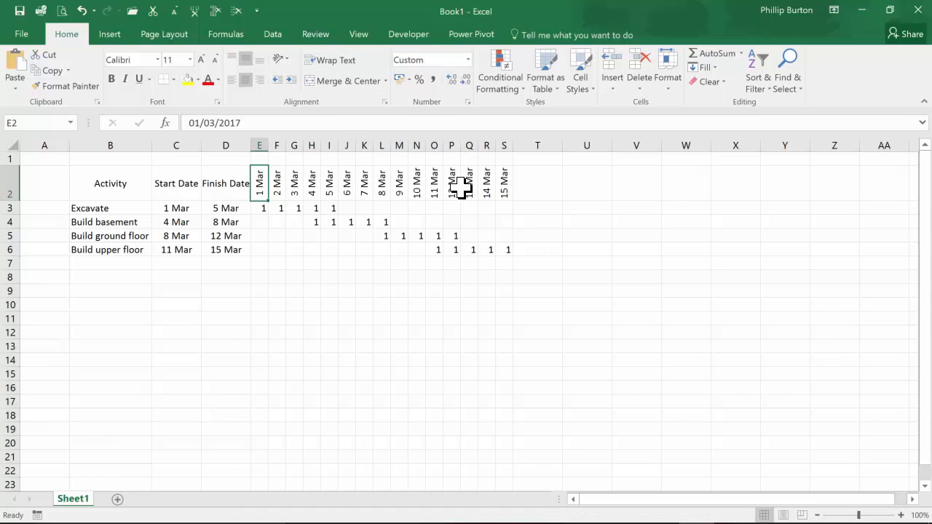
click(505, 185)
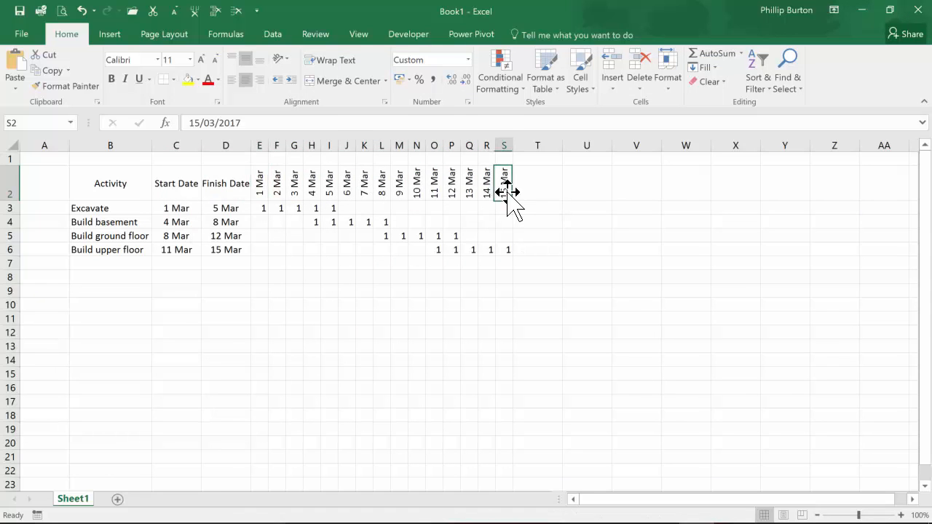
drag(260, 187, 508, 182)
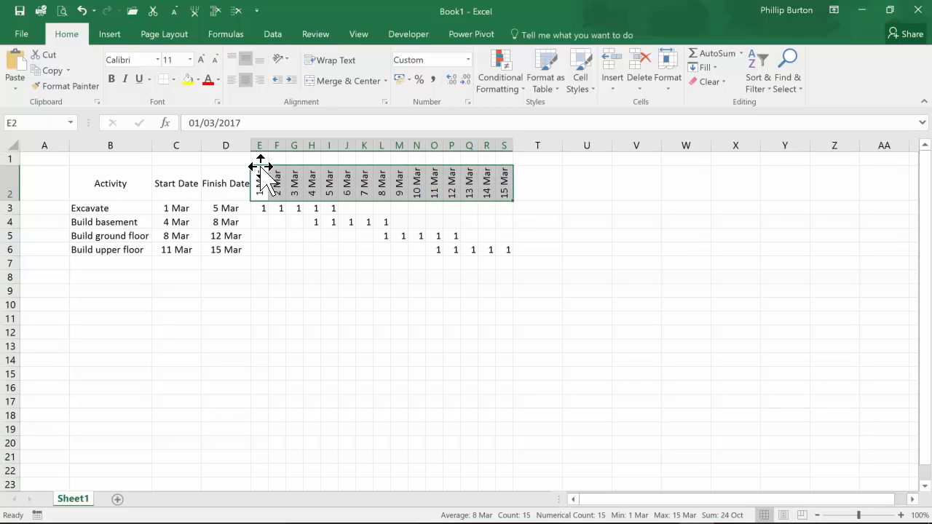
- Fill the marked days of Build basement (H4:L4) and Build ground floor (L5:P5) with yellow
drag(264, 208, 461, 237)
click(188, 80)
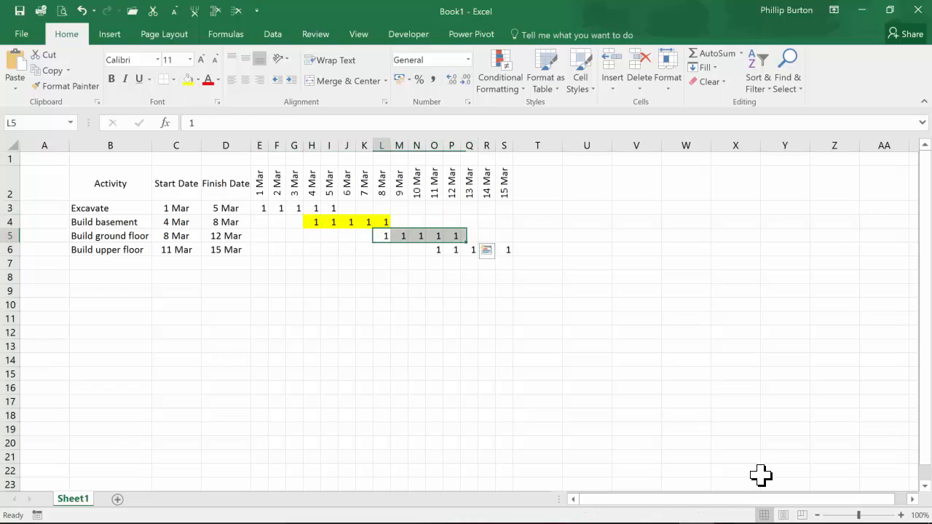
drag(385, 236, 453, 236)
click(188, 79)
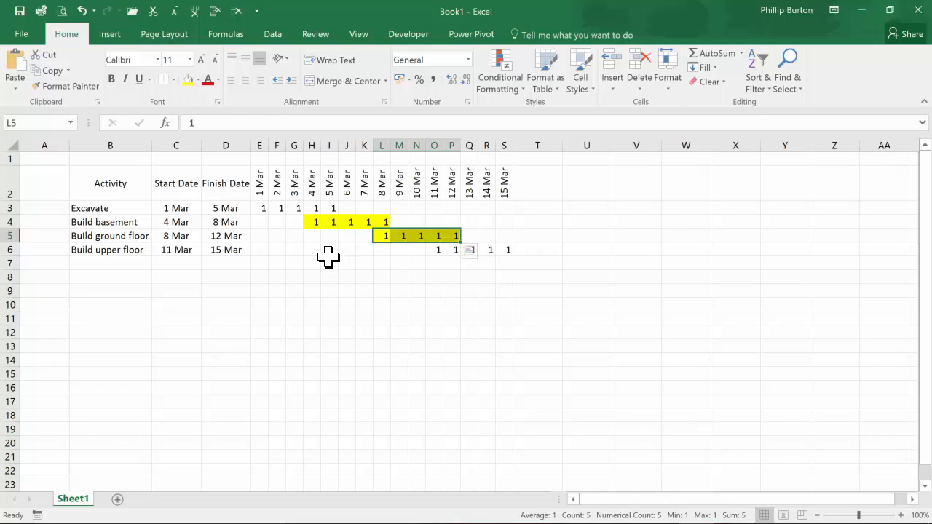
- Delete the 1 in Build basement's 6 Mar cell (J4) and undo that deletion
drag(316, 222, 382, 225)
drag(196, 224, 228, 222)
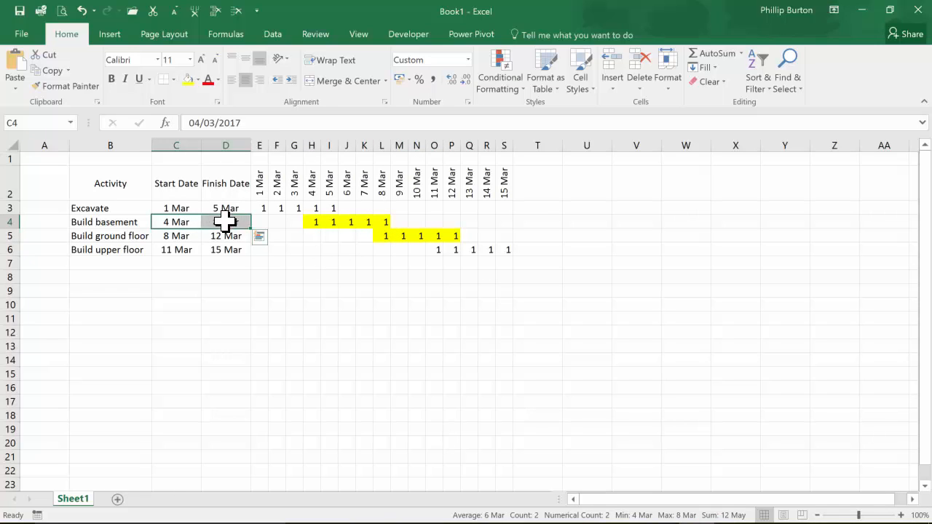
click(351, 222)
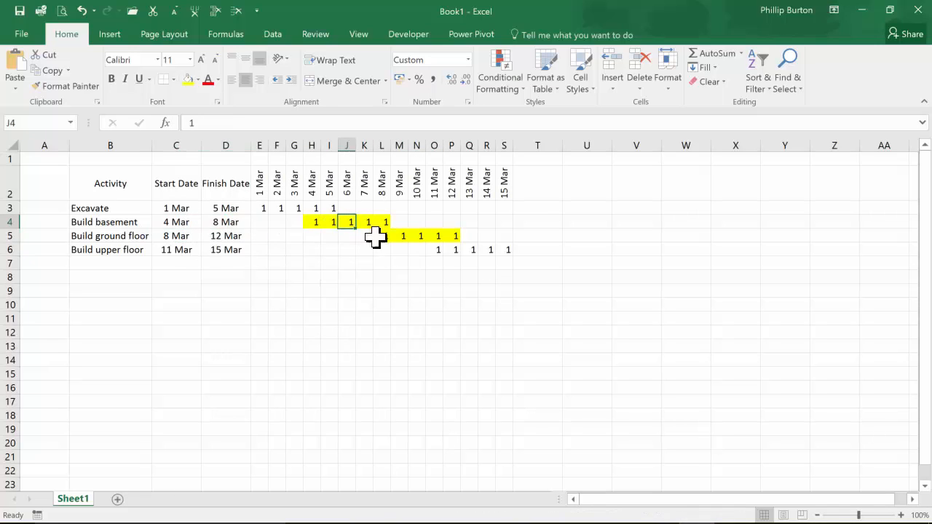
key(Down)
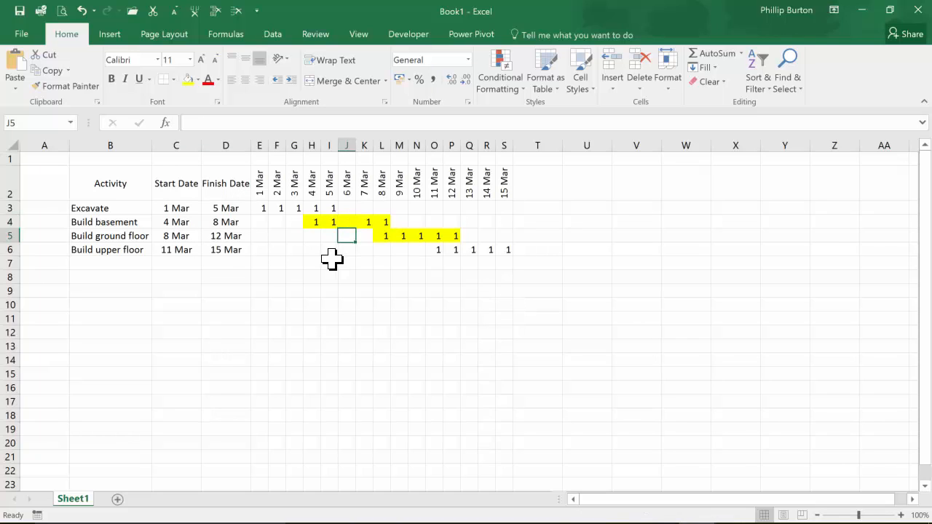
key(ctrl+z)
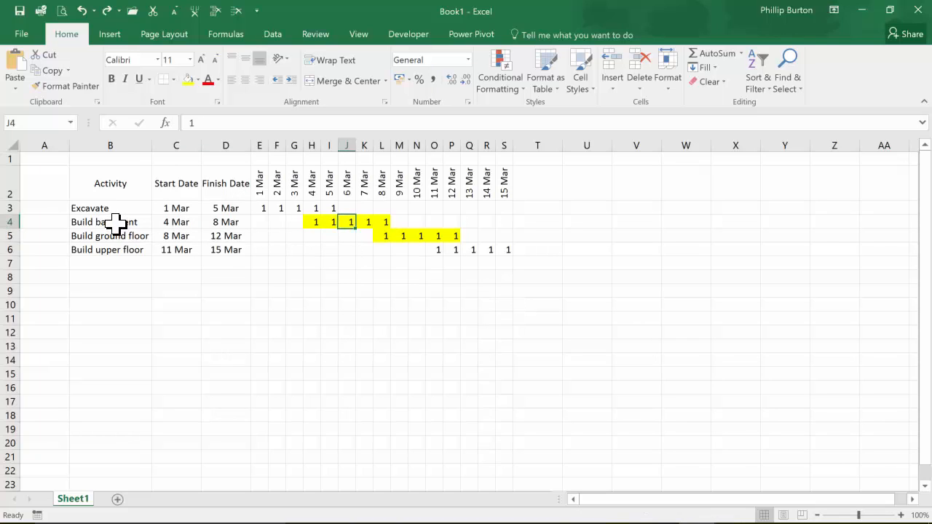
- Examine the activities' start and finish dates against the date headers in row 2 and the marked days below them
click(188, 224)
shift+click(229, 223)
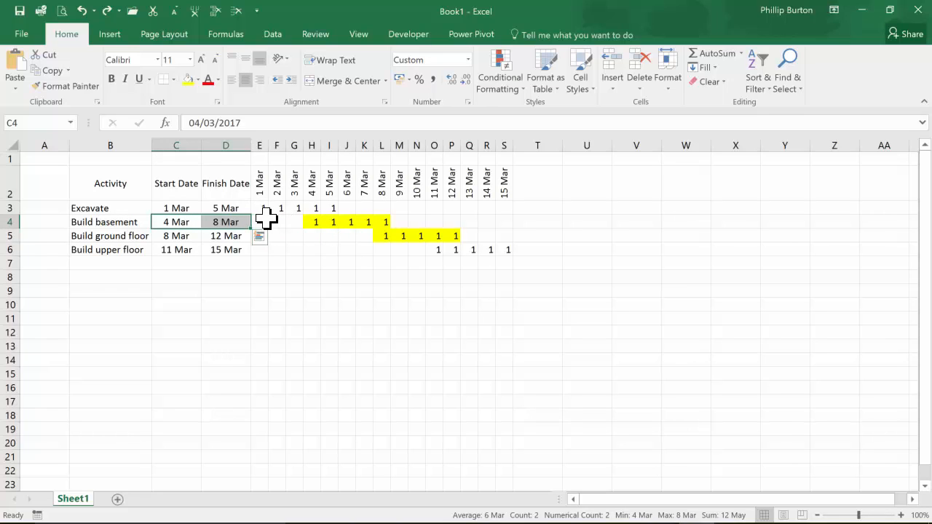
drag(264, 208, 384, 222)
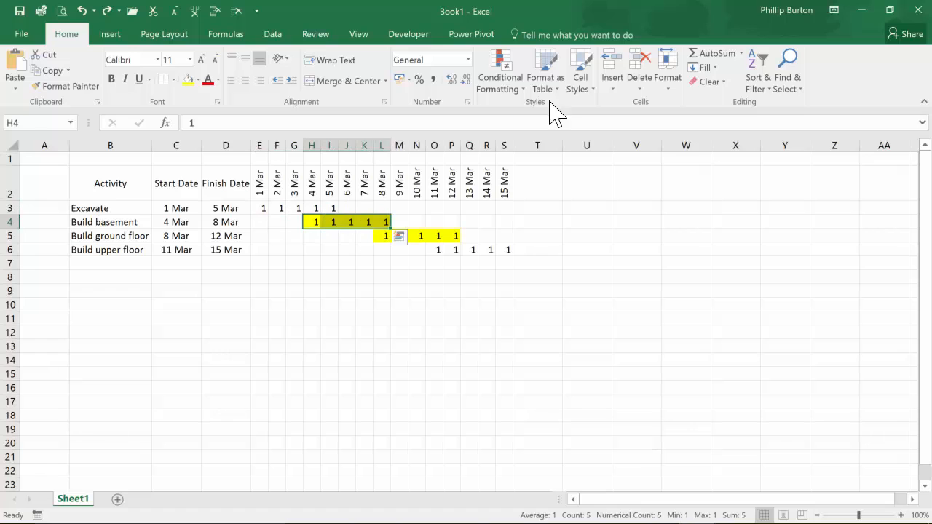
click(501, 87)
click(393, 219)
click(262, 189)
drag(283, 189, 502, 189)
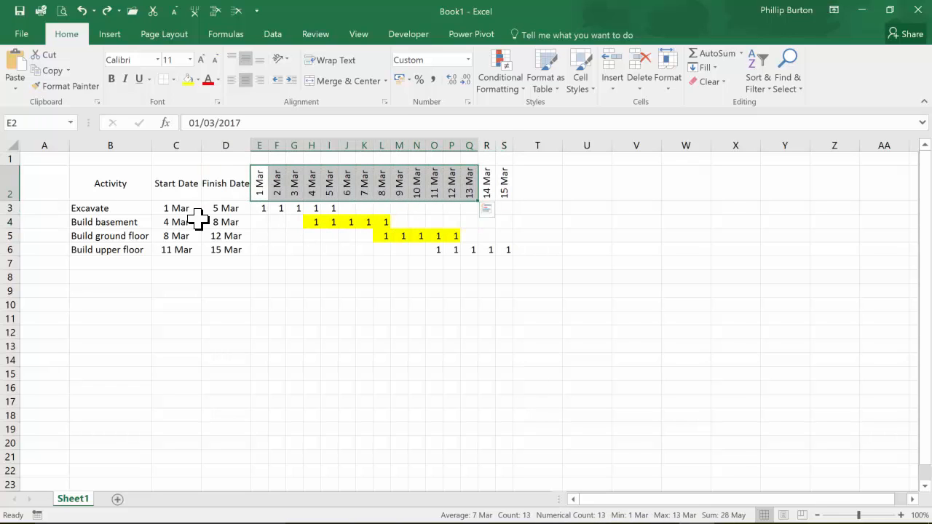
click(195, 210)
click(224, 222)
click(237, 237)
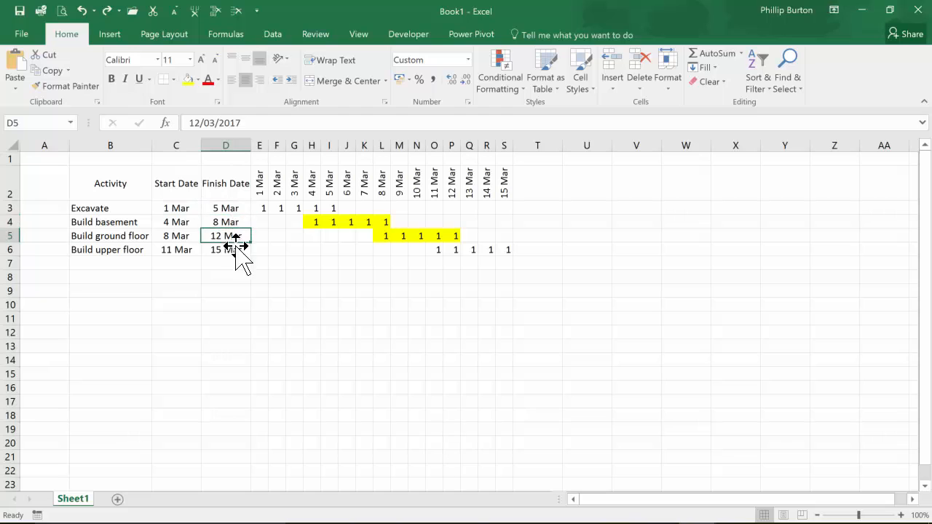
click(240, 250)
click(266, 210)
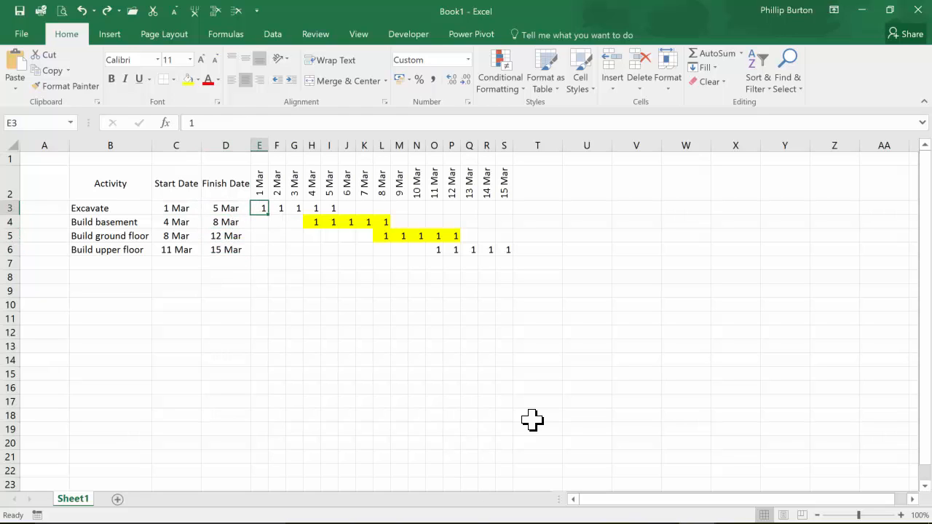
drag(268, 215, 486, 250)
click(314, 220)
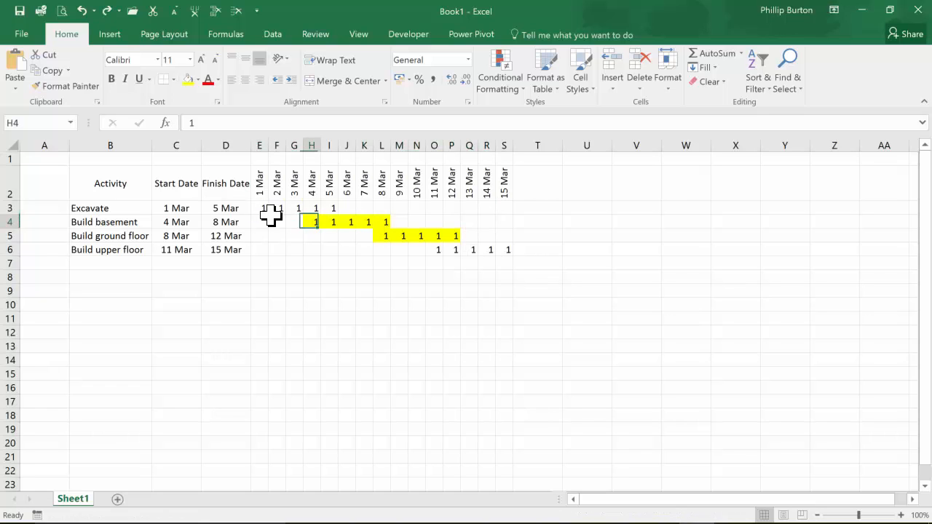
- Clear the contents of the chart area E3:S6 and set its cells to No Fill
click(266, 211)
drag(267, 211, 512, 250)
key(Delete)
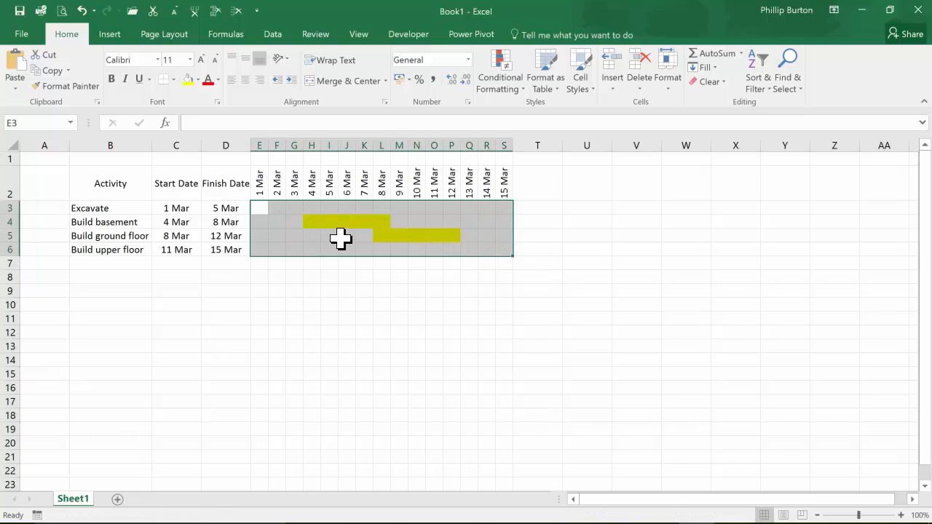
click(197, 80)
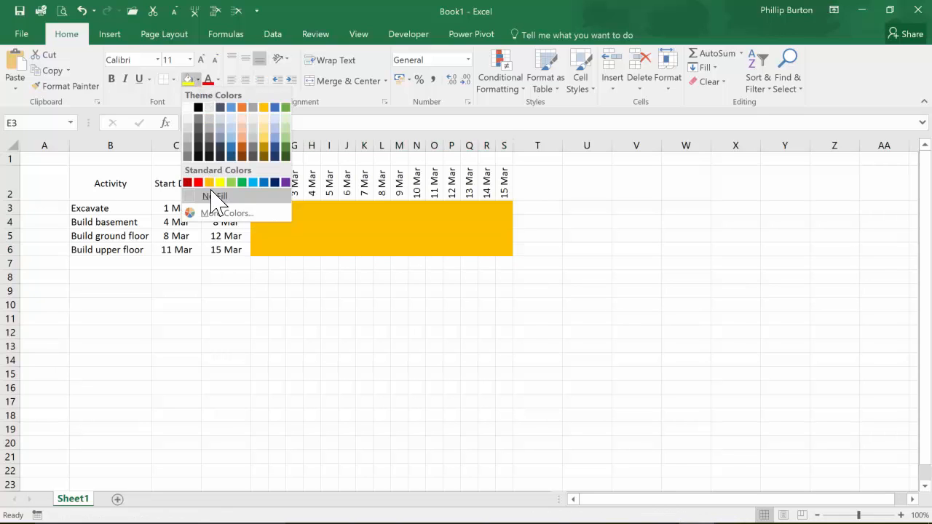
click(223, 202)
- Make Excavate's 1 Mar cell (E3) show a 1
click(265, 207)
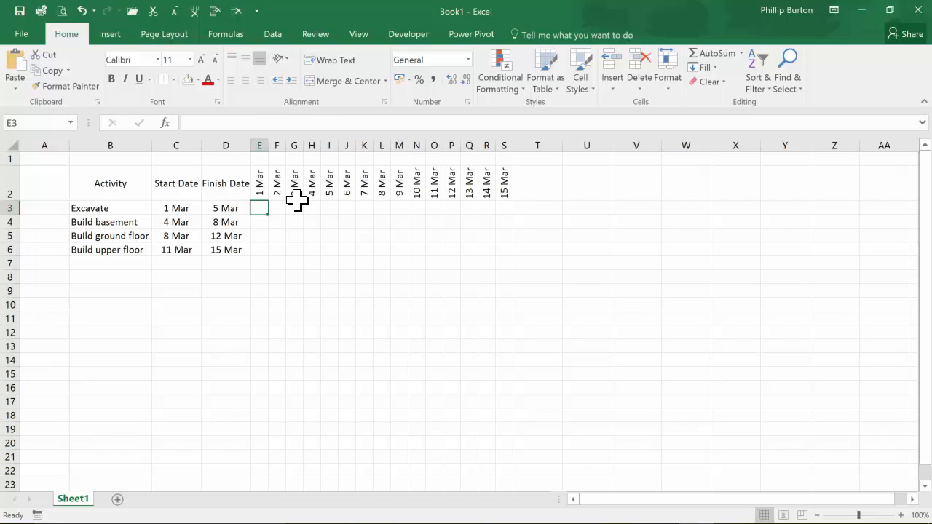
click(175, 208)
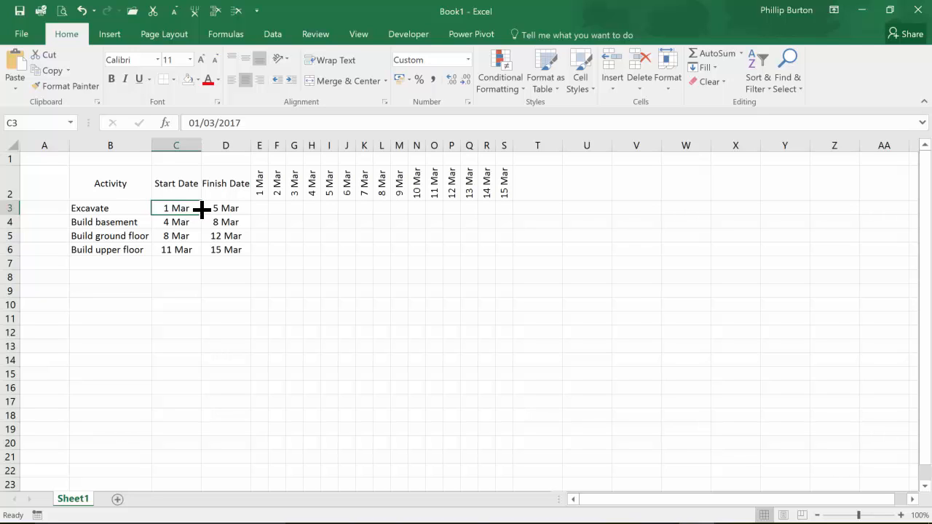
click(256, 208)
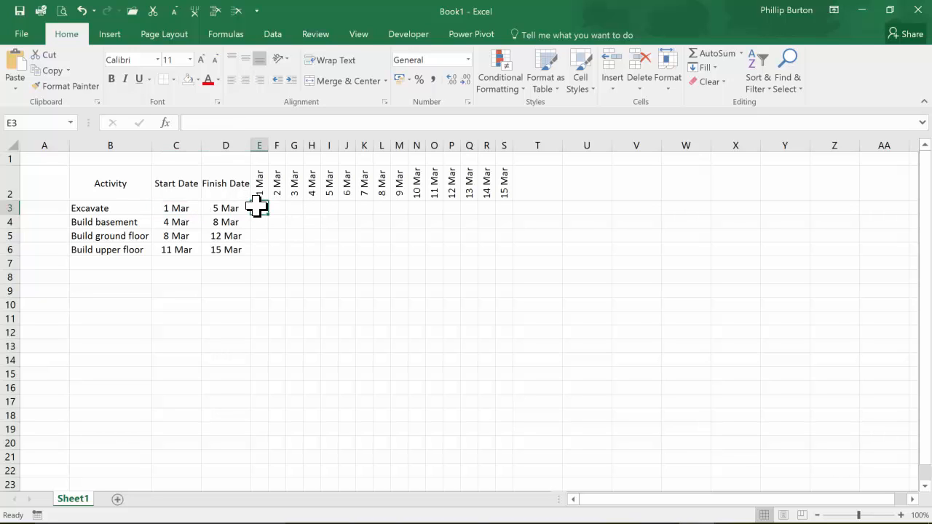
text(=IF(C3>=E2,1,0))
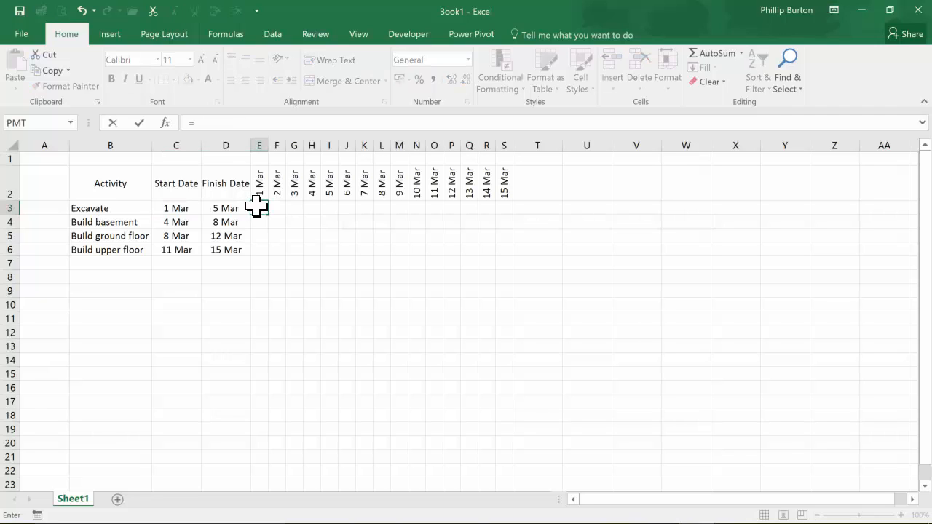
key(ctrl+Return)
- Compare Build upper floor's start date in C6 with the first date header in E2
click(169, 249)
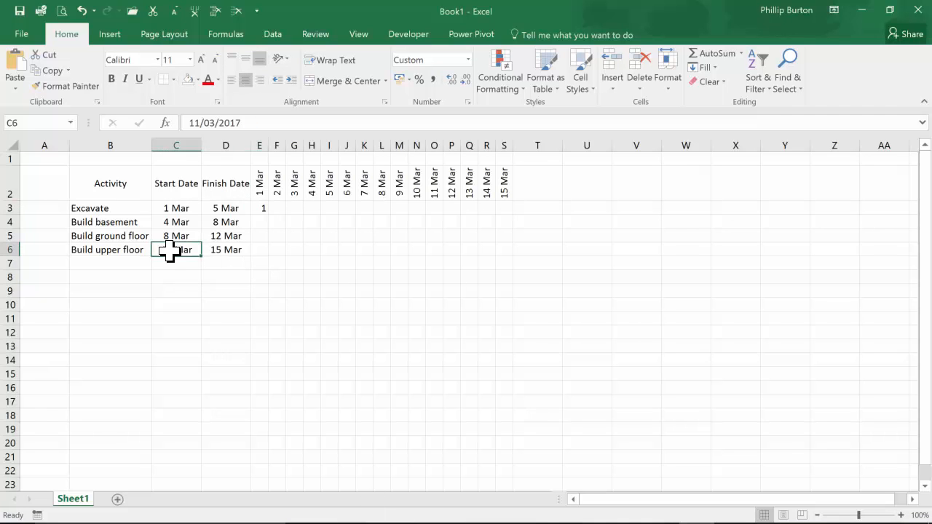
click(260, 190)
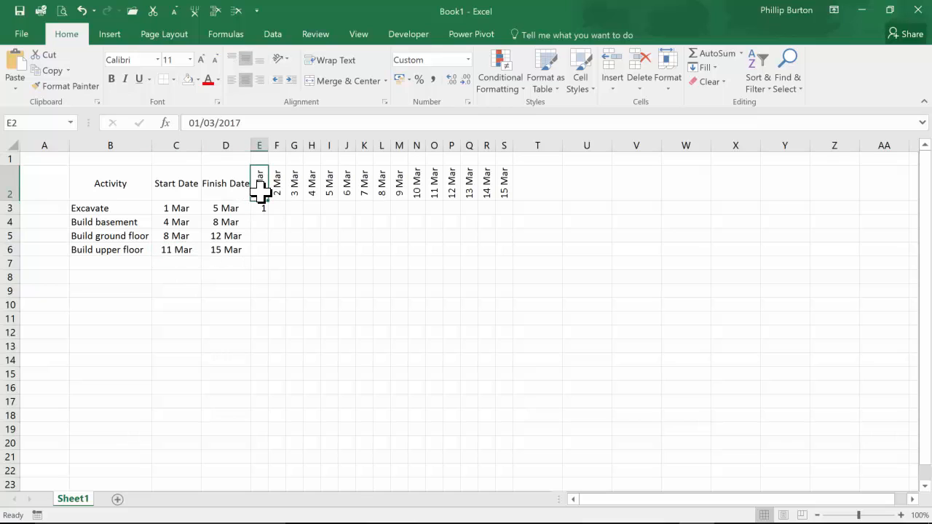
click(260, 145)
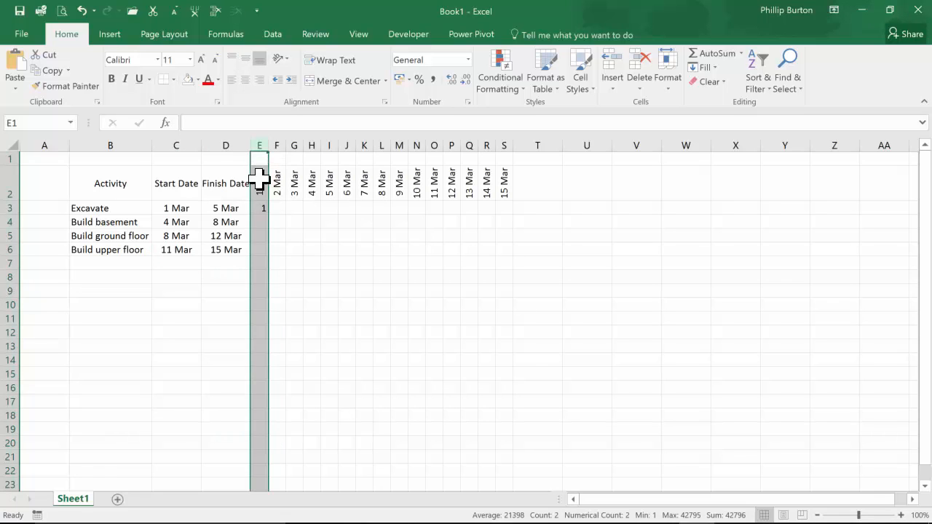
click(261, 191)
click(260, 250)
drag(170, 249, 260, 250)
click(251, 178)
- Enter the formula =IF(C6>E2,"",1) in E6, leaving Build upper floor blank for dates before its start
click(258, 249)
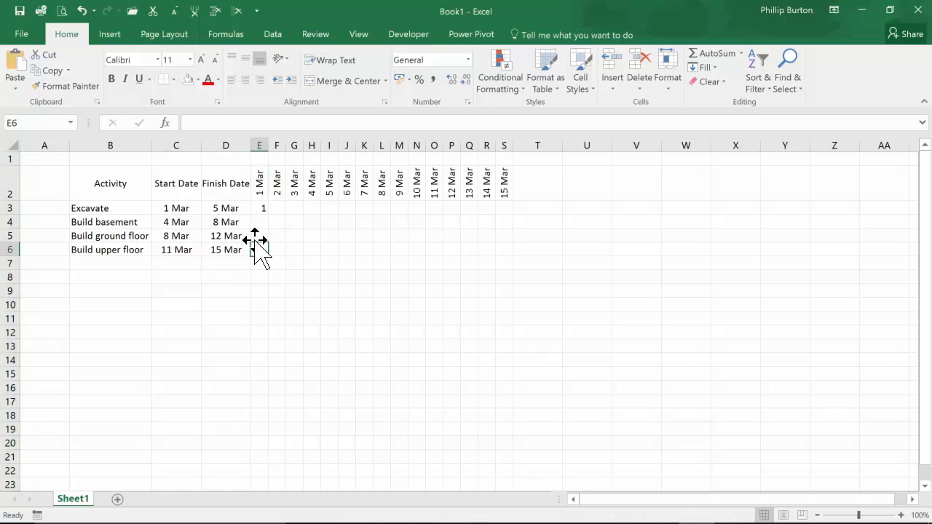
text(=if()
click(190, 250)
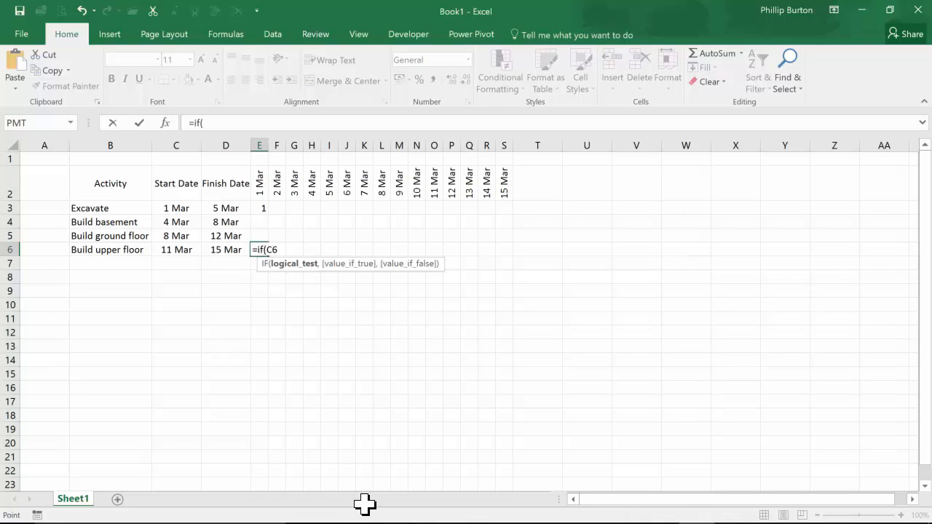
text(>)
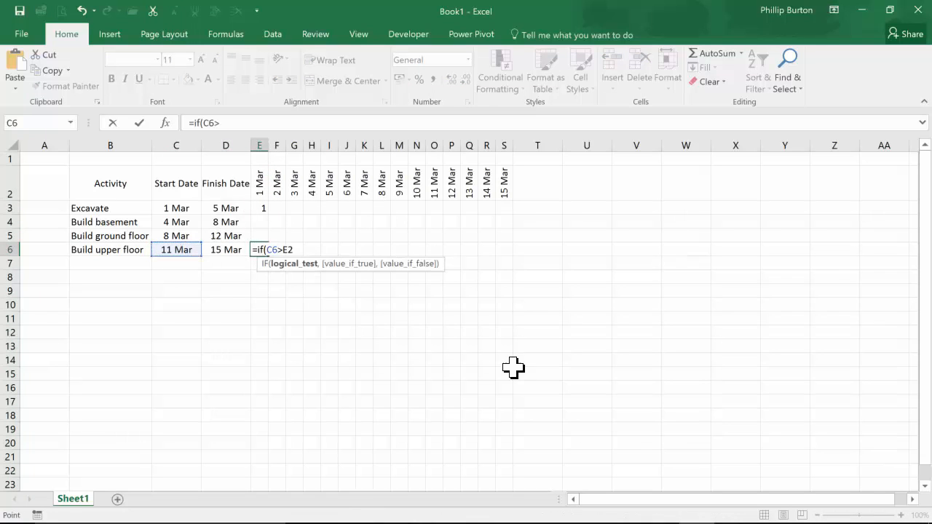
click(263, 188)
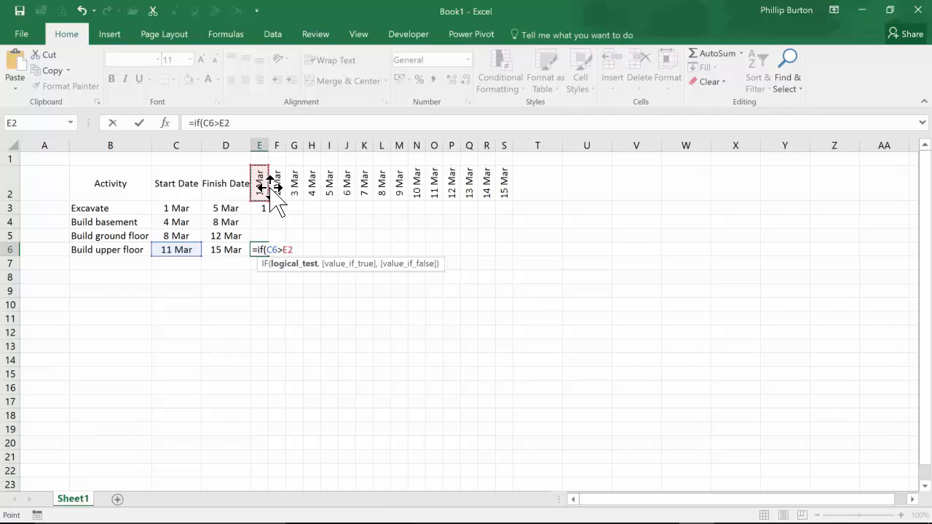
text(,)
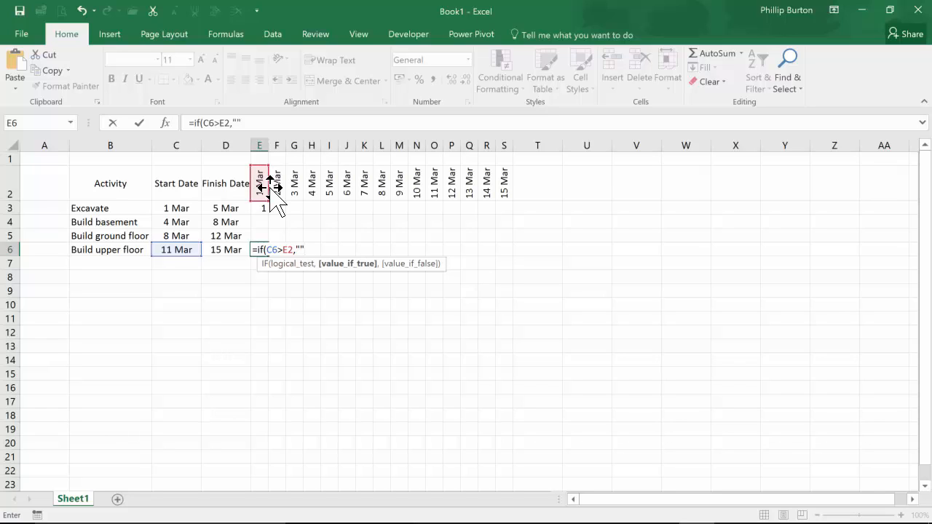
text("",1)
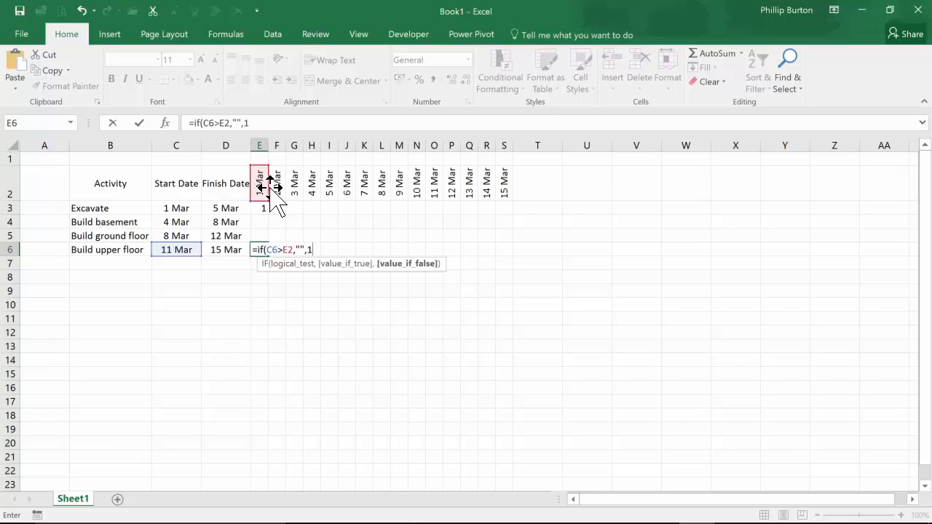
key(Return)
key(Up)
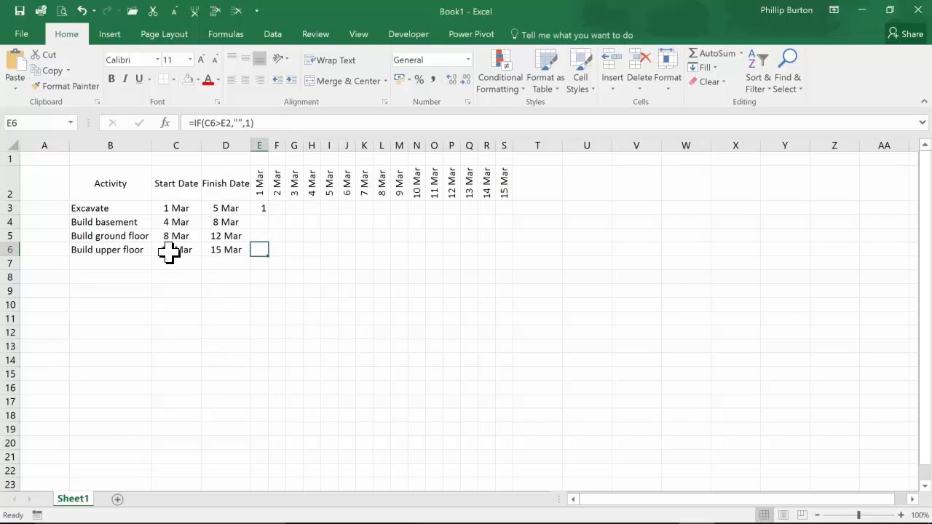
- Enter the formula =IF(D5<S2,"",1) in S5, leaving Build ground floor blank for dates after its finish
click(259, 184)
click(260, 249)
click(229, 250)
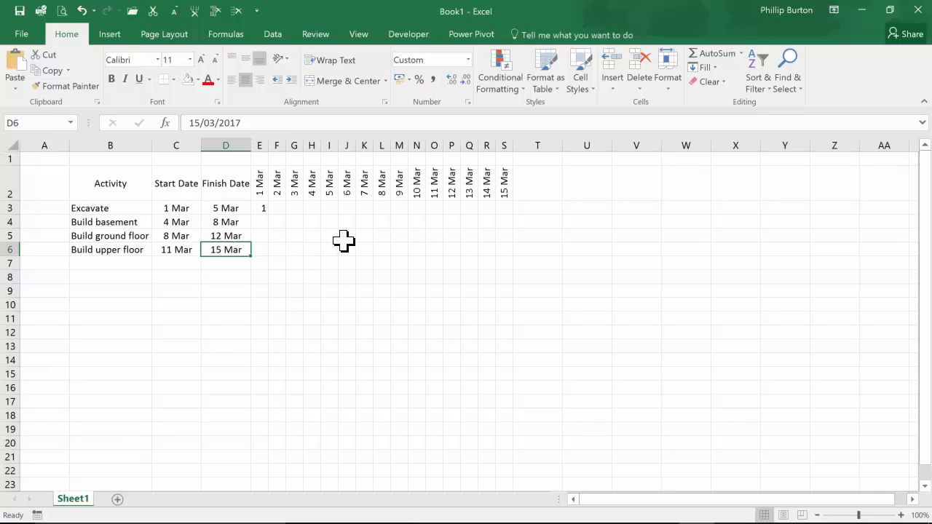
click(504, 236)
text(=)
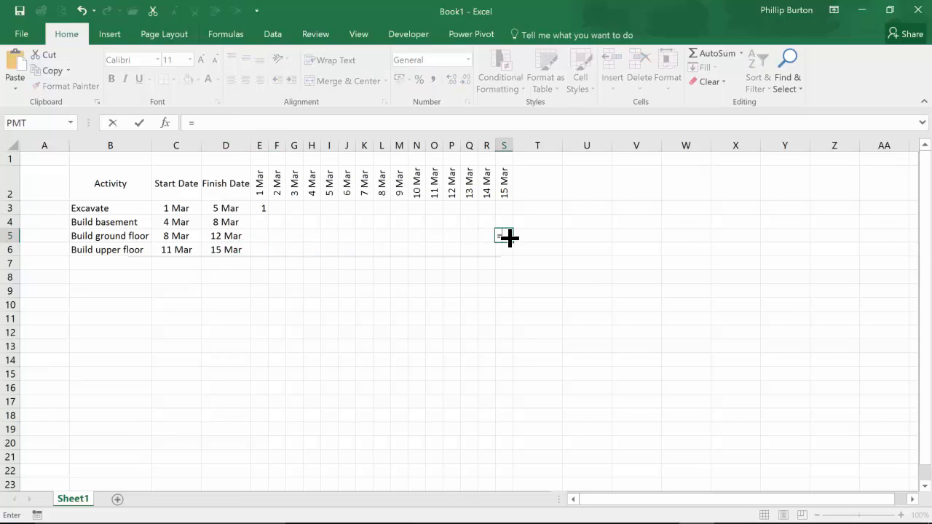
text(if()
click(226, 236)
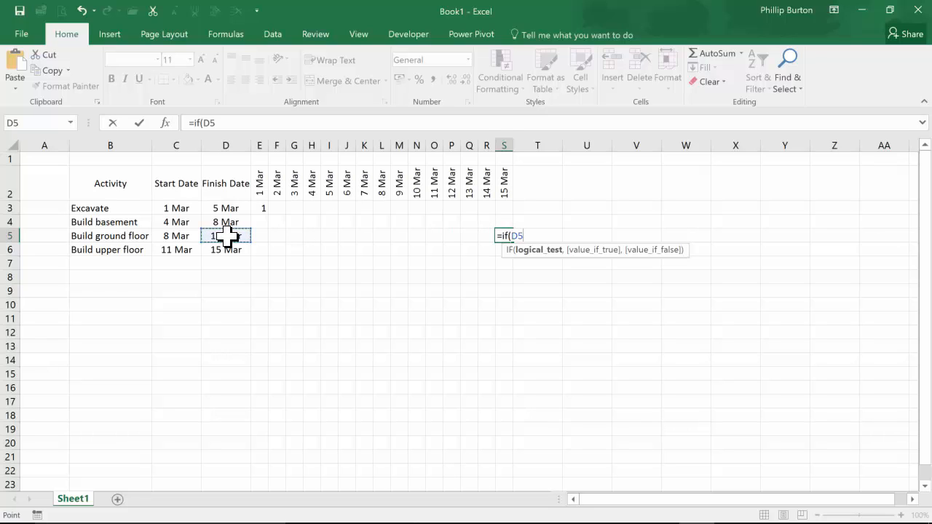
click(501, 188)
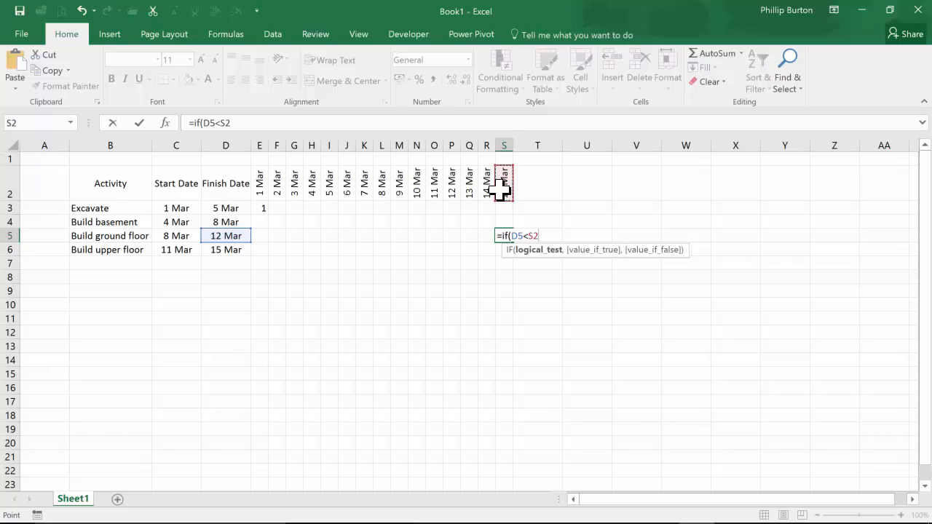
text(,"")
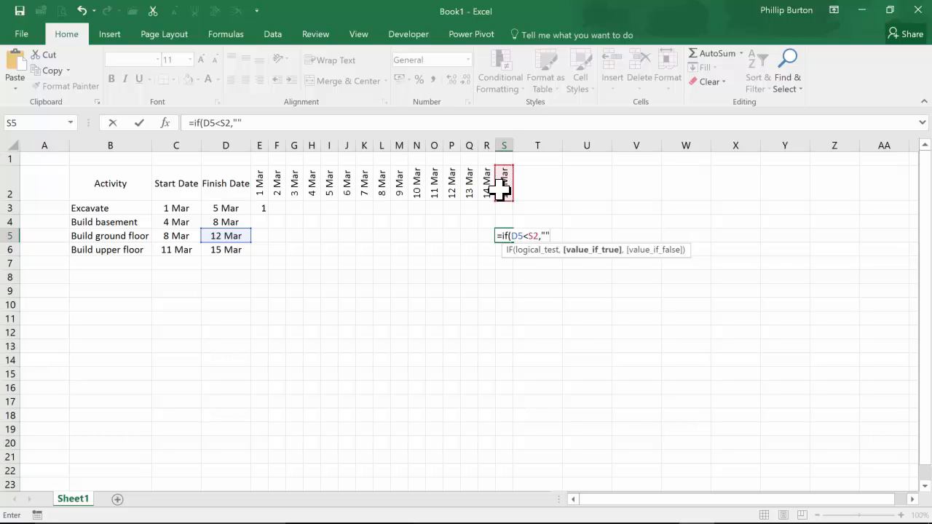
text(,1))
key(ctrl+Return)
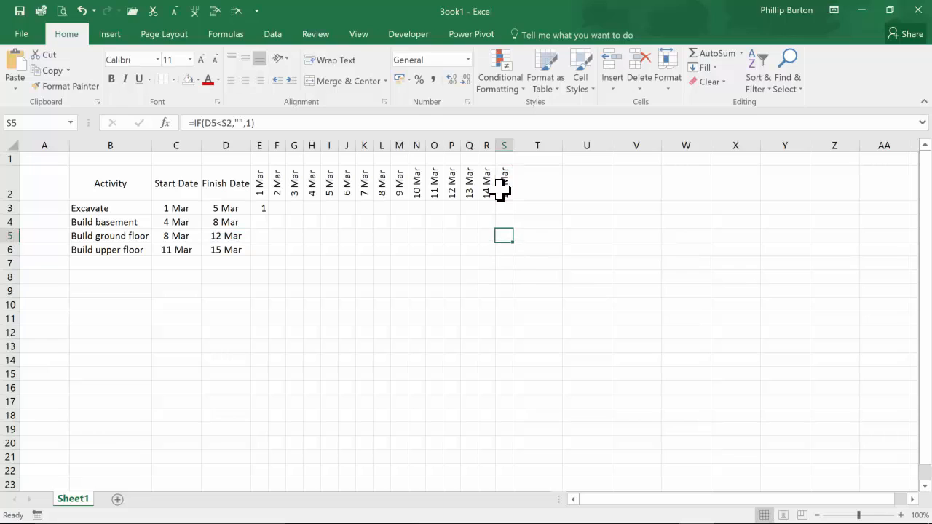
- Nest the finish-date test in E6's formula, making it =IF(C6>E2,"",IF(D6<E2,"",1))
click(260, 249)
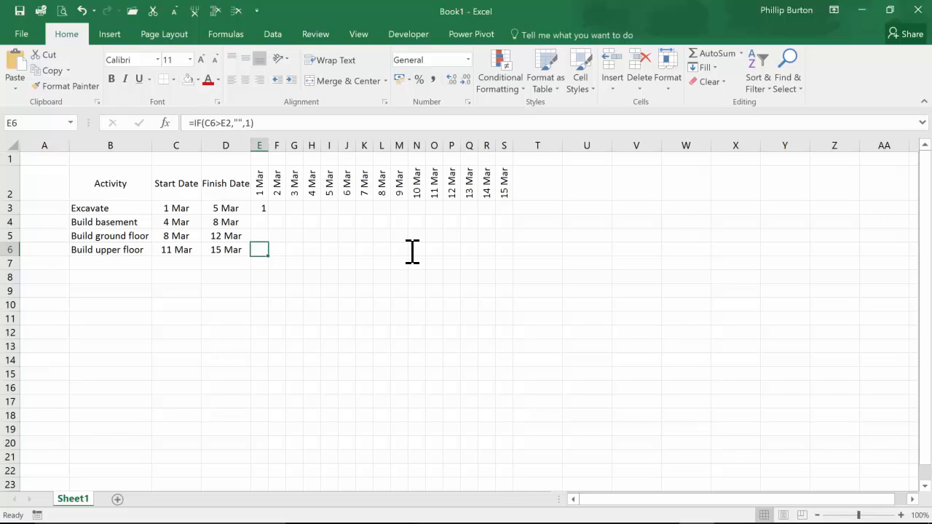
click(211, 123)
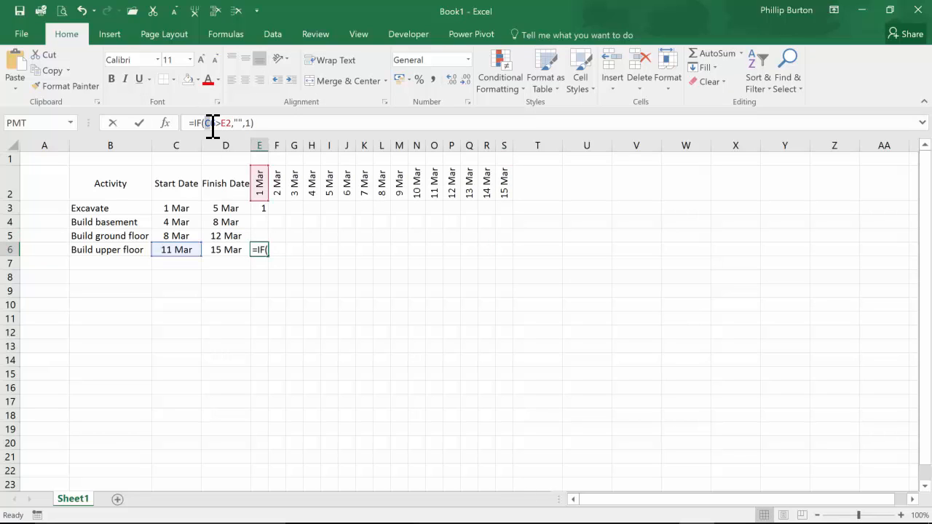
double_click(248, 124)
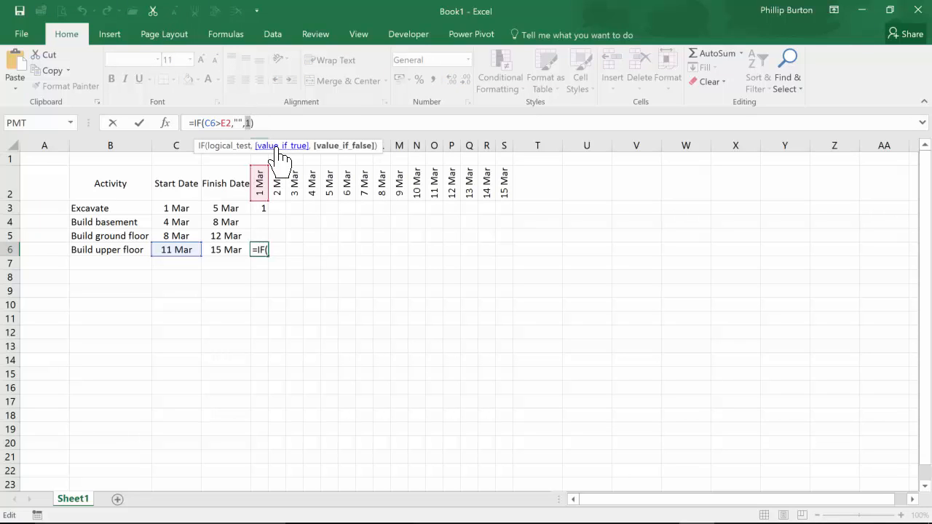
text(if()
click(241, 248)
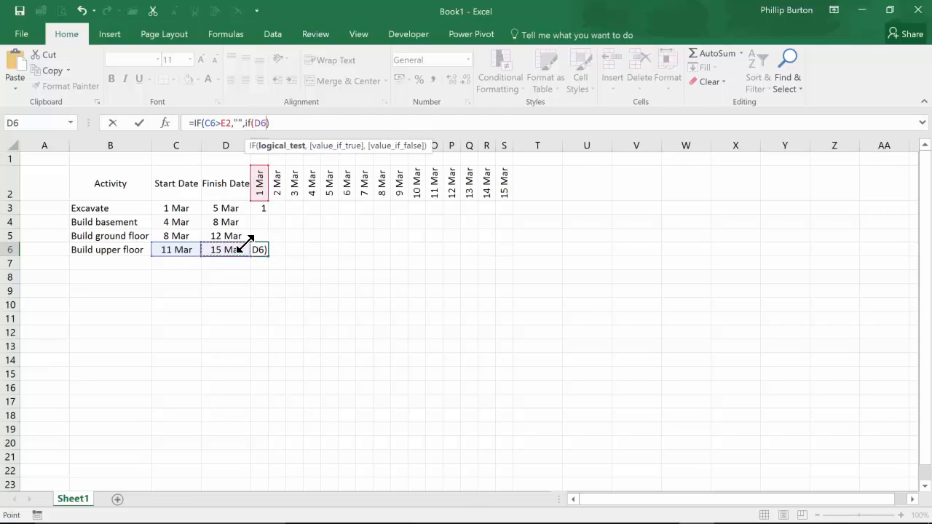
text(<)
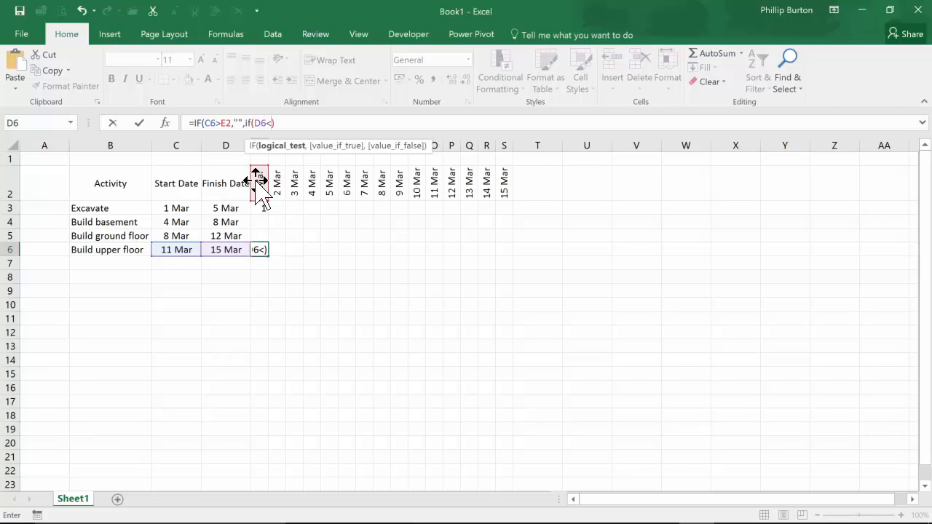
click(257, 182)
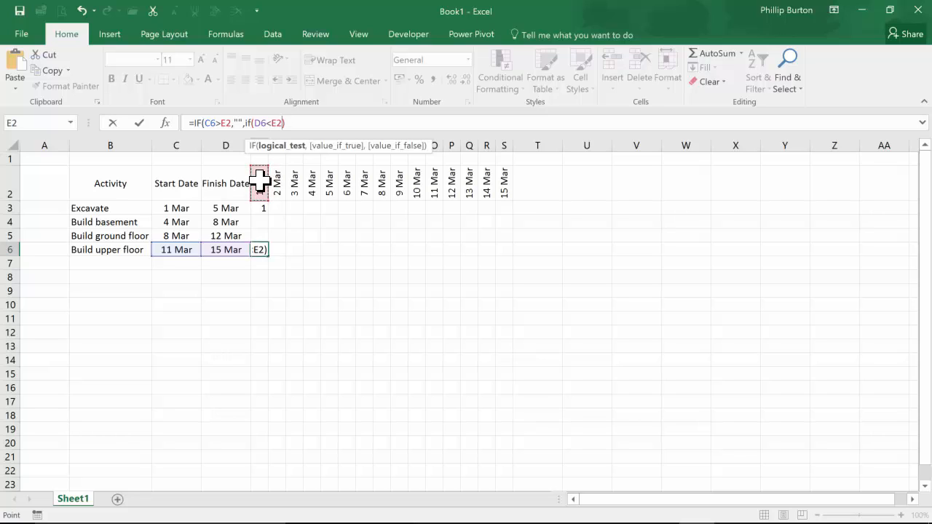
text(,)
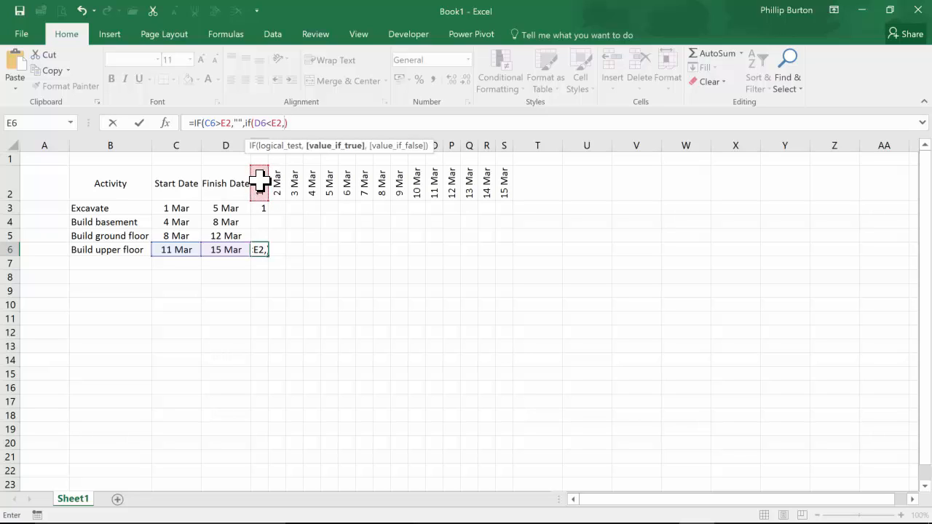
text("",1)
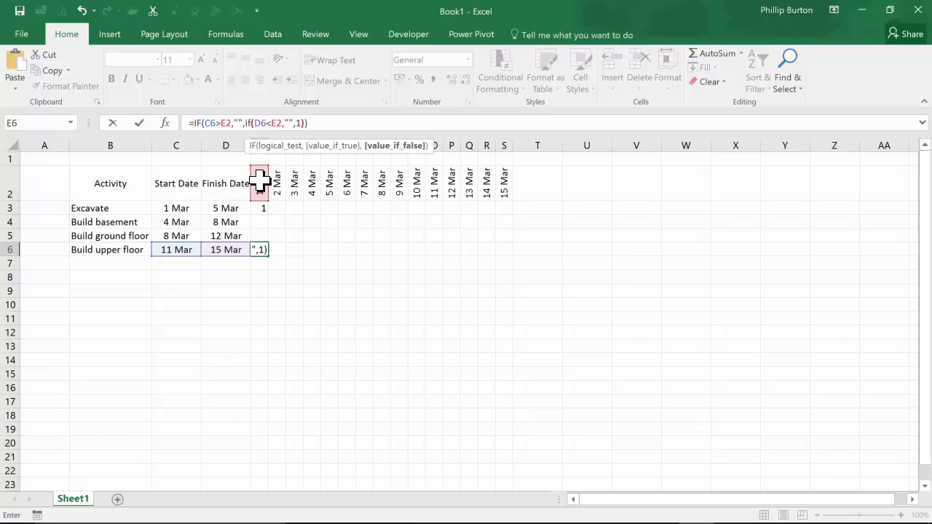
key(Return)
key(Up)
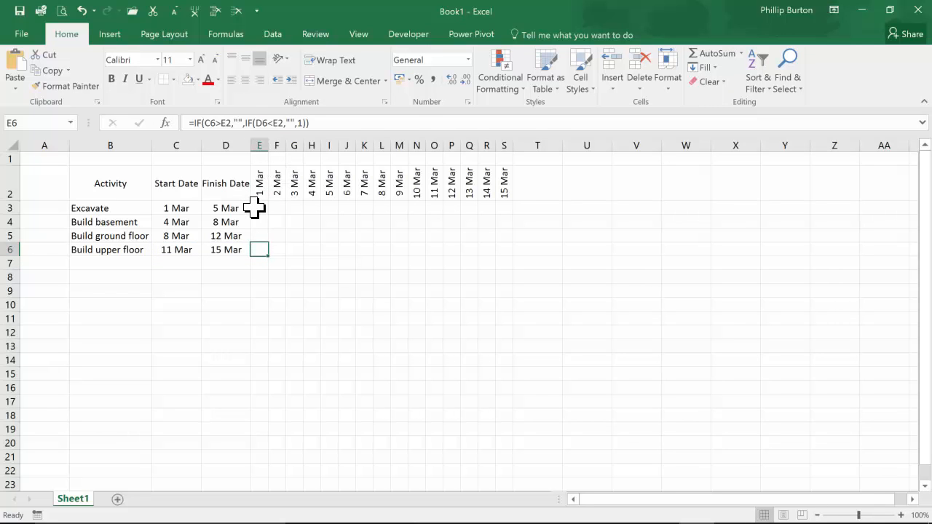
- Anchor the date columns and the header row in E6's formula, making it =IF($C6>E$2,"",IF($D6<E$2,"",1))
click(209, 124)
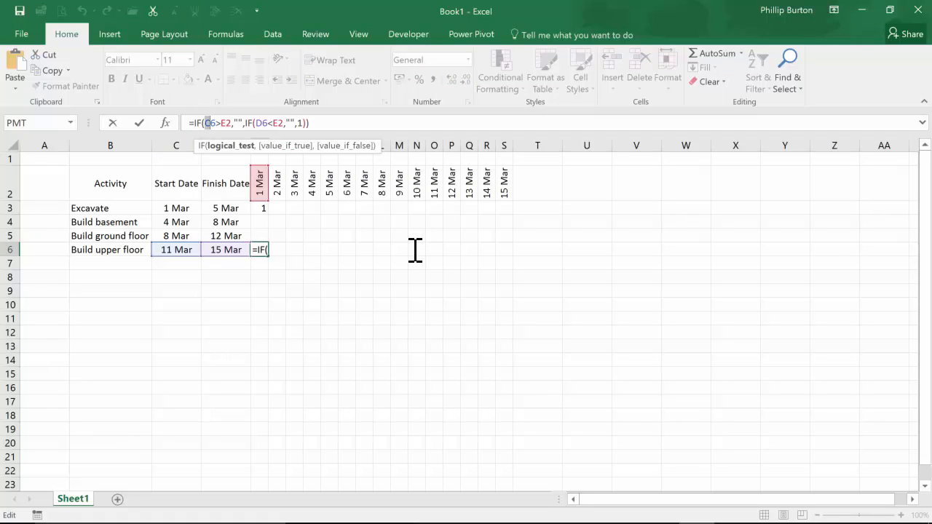
text($)
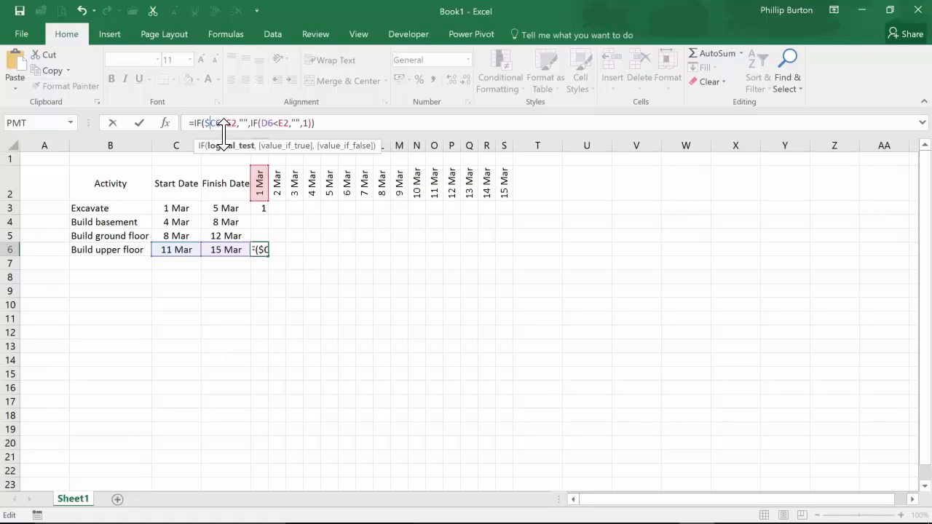
click(263, 124)
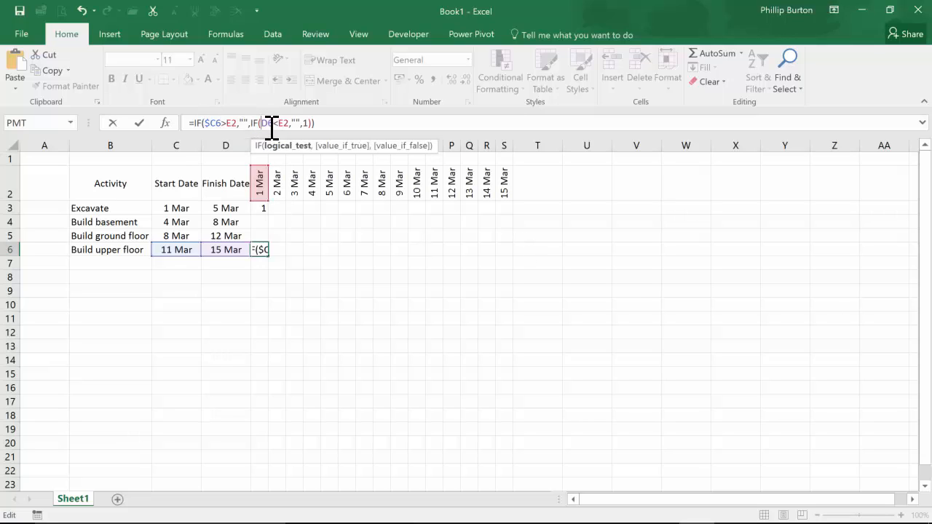
text($)
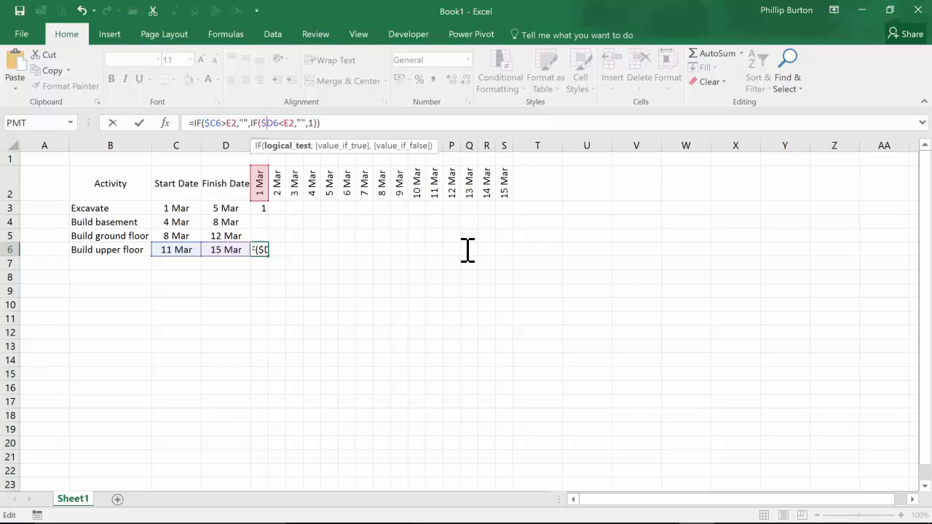
click(232, 123)
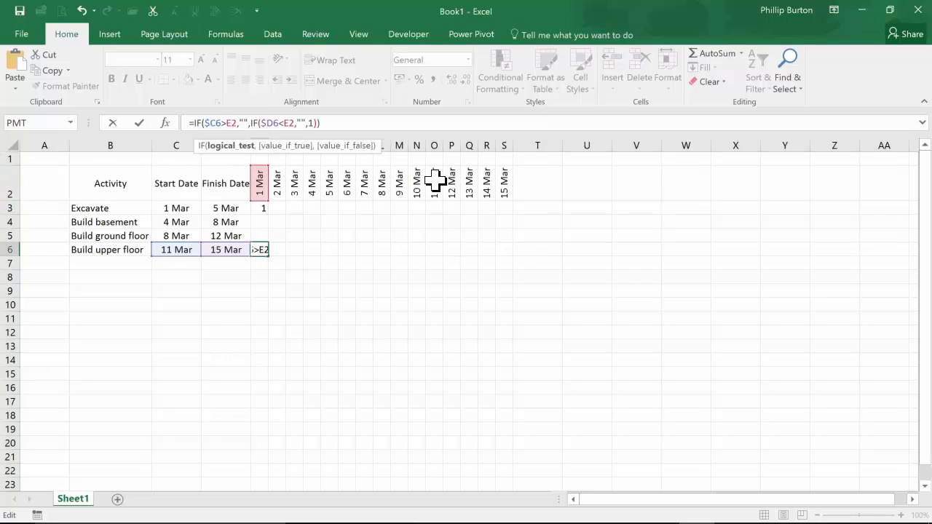
text($)
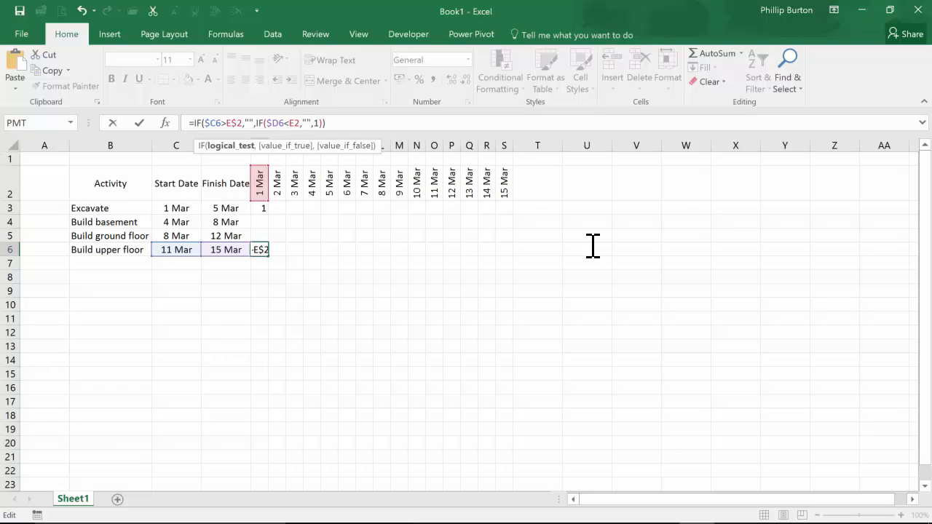
click(304, 124)
text($)
key(Return)
key(Up)
- Copy E6's formula to the whole chart area E3:S6
key(ctrl+c)
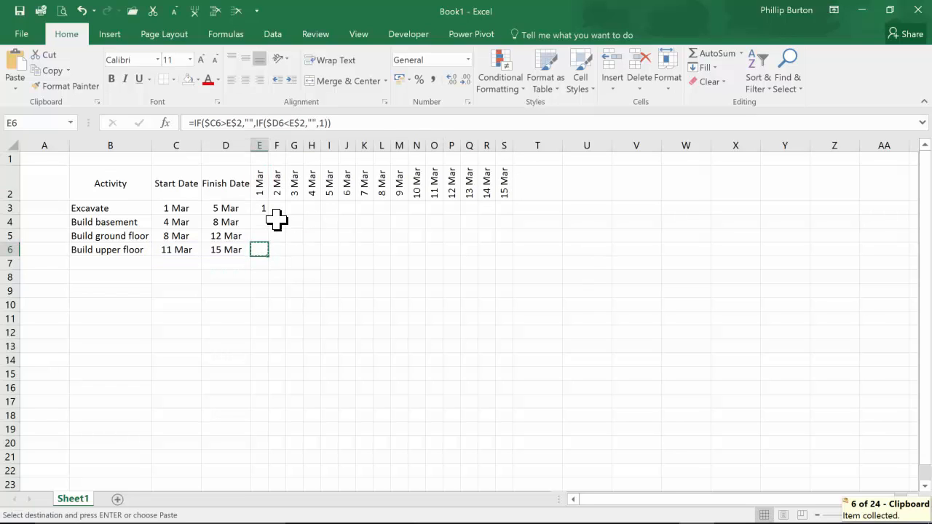
drag(265, 212, 499, 258)
key(ctrl+v)
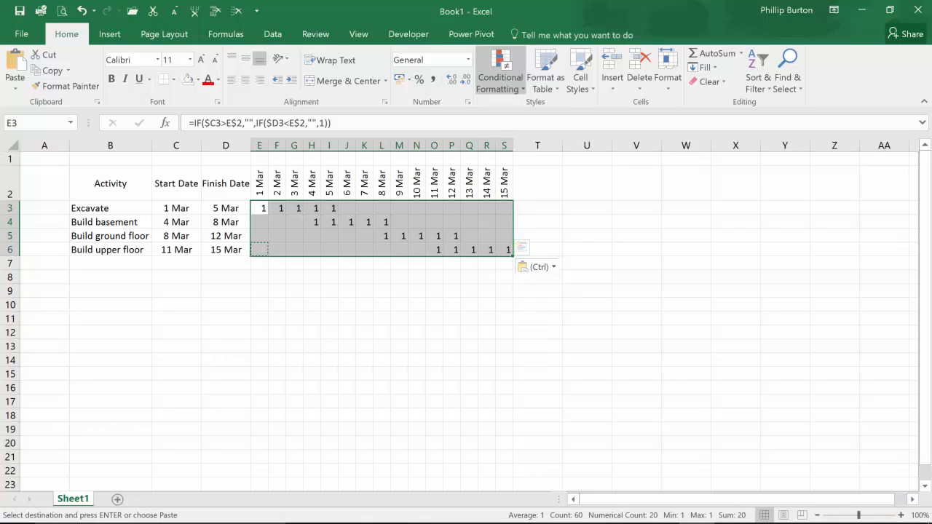
- Start a new conditional formatting rule for E3:S6 that uses a formula to determine which cells to format
click(500, 83)
click(514, 251)
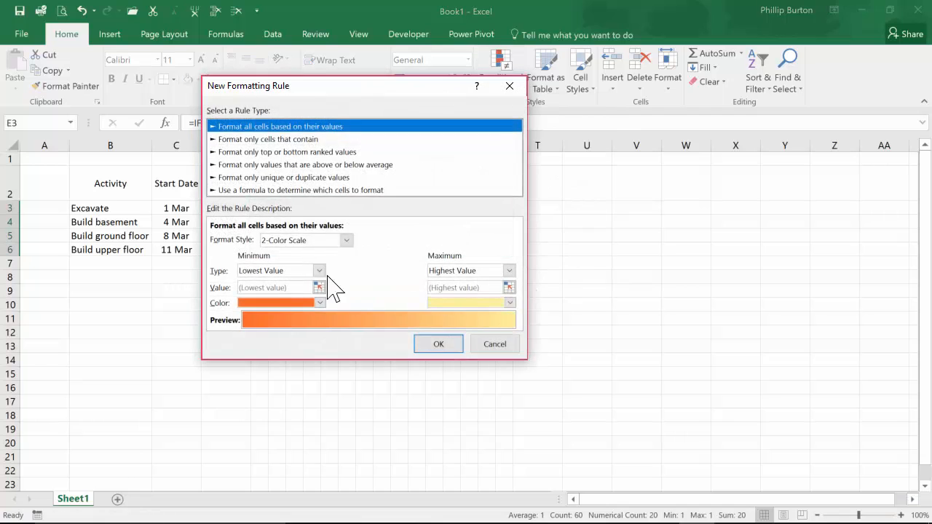
click(335, 190)
drag(327, 95, 671, 206)
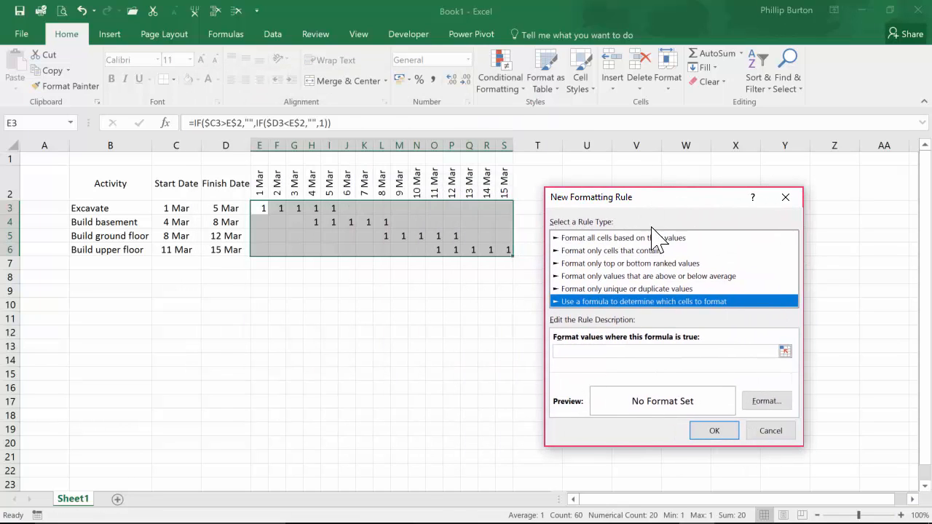
click(592, 352)
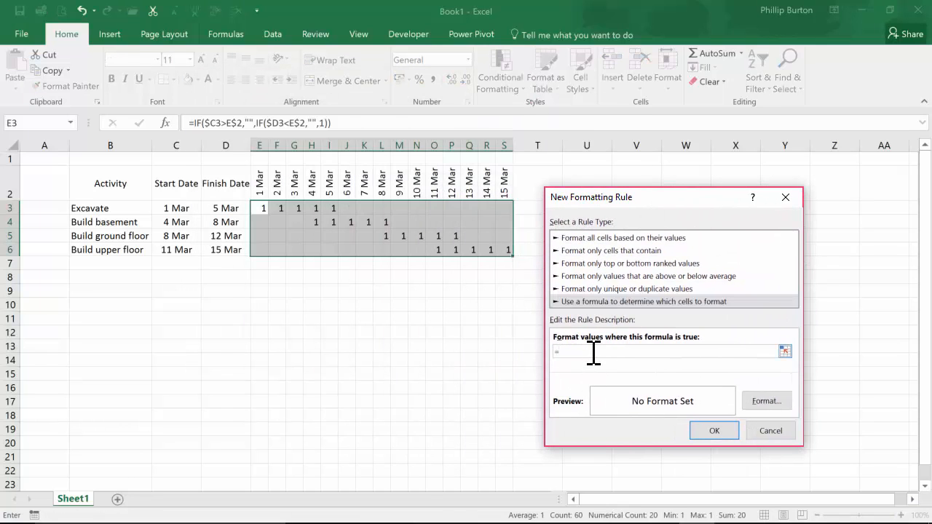
- Give the rule a yellow font and a yellow fill, and apply it to the chart area
click(772, 402)
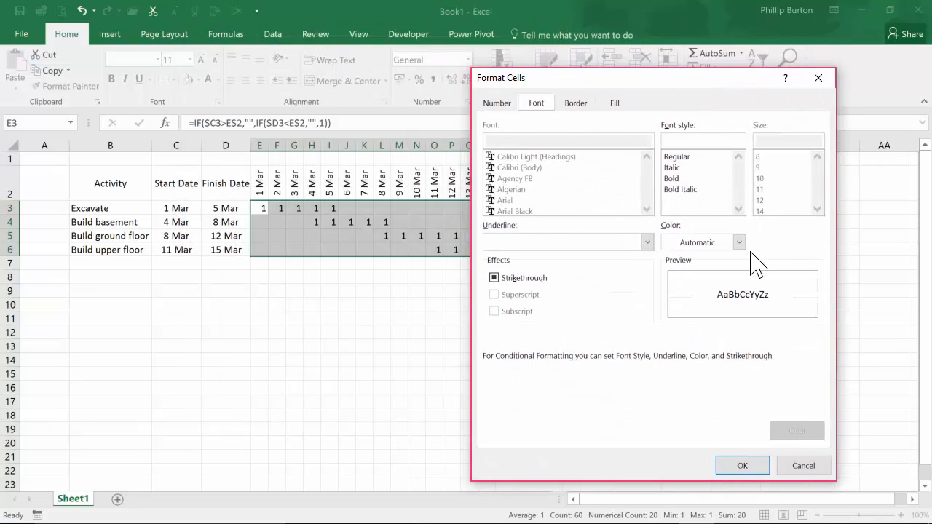
click(739, 243)
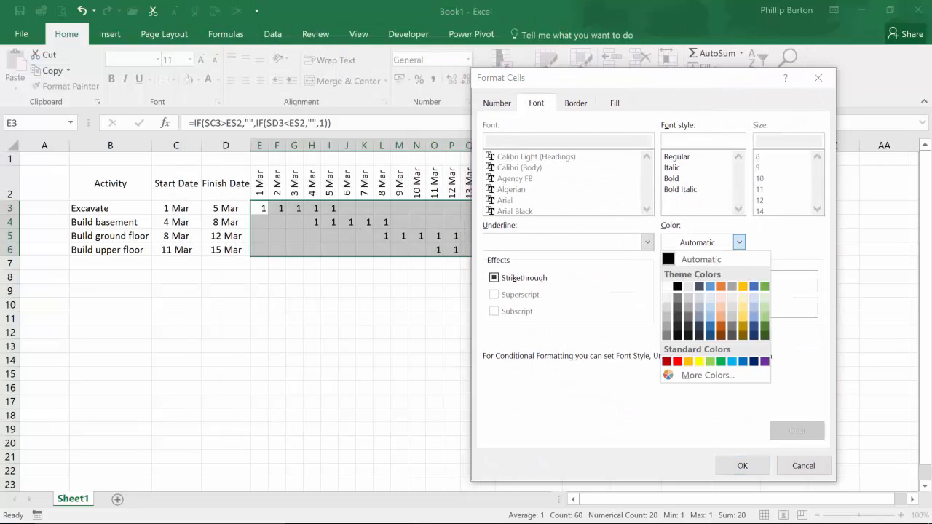
click(694, 362)
click(615, 104)
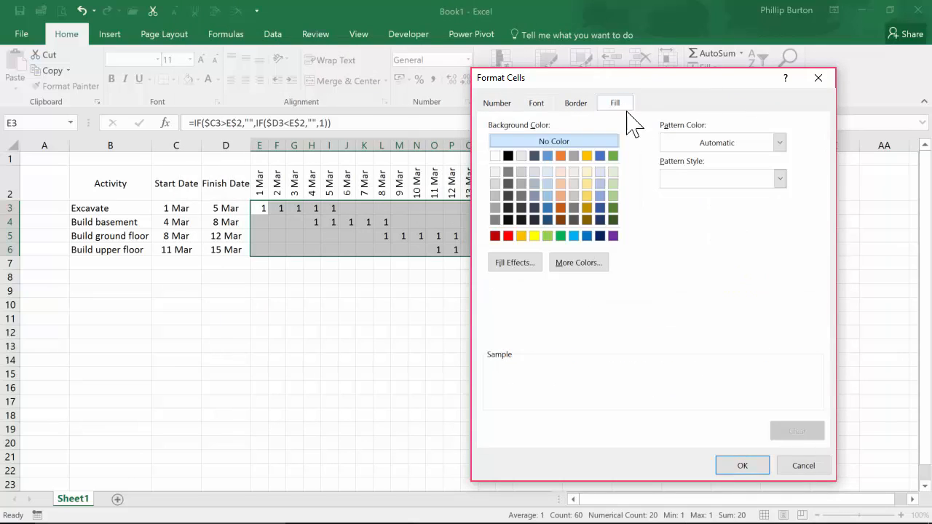
click(534, 235)
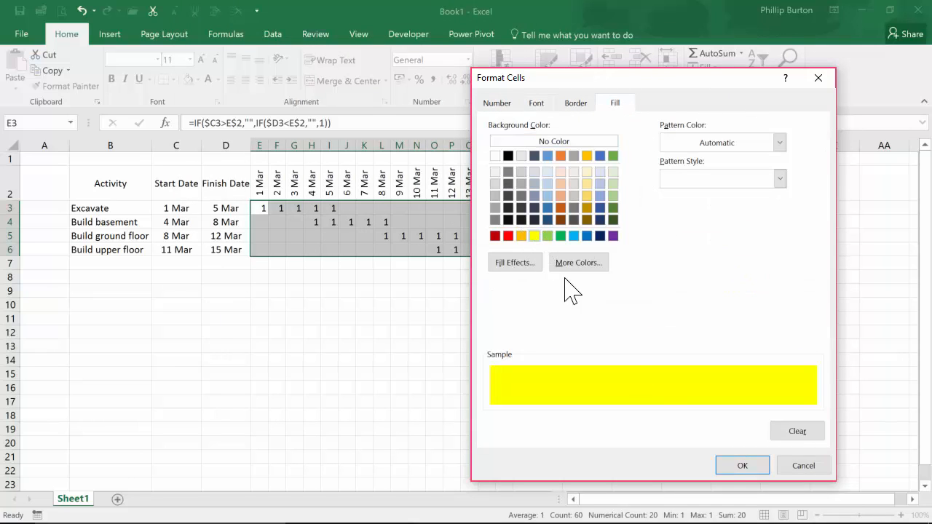
click(735, 466)
click(713, 431)
drag(567, 369, 565, 360)
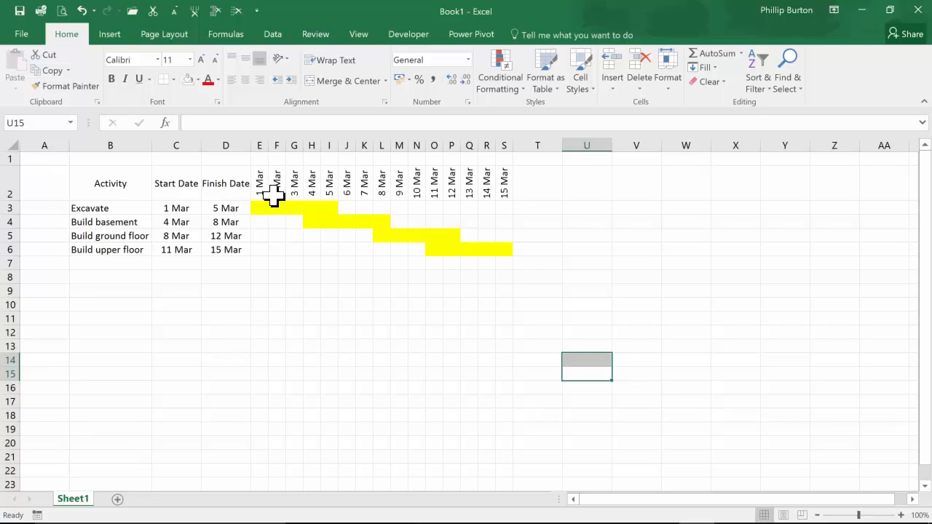
- Replace the second header date in F2 with the formula =E2+1 and copy it
drag(260, 187, 502, 187)
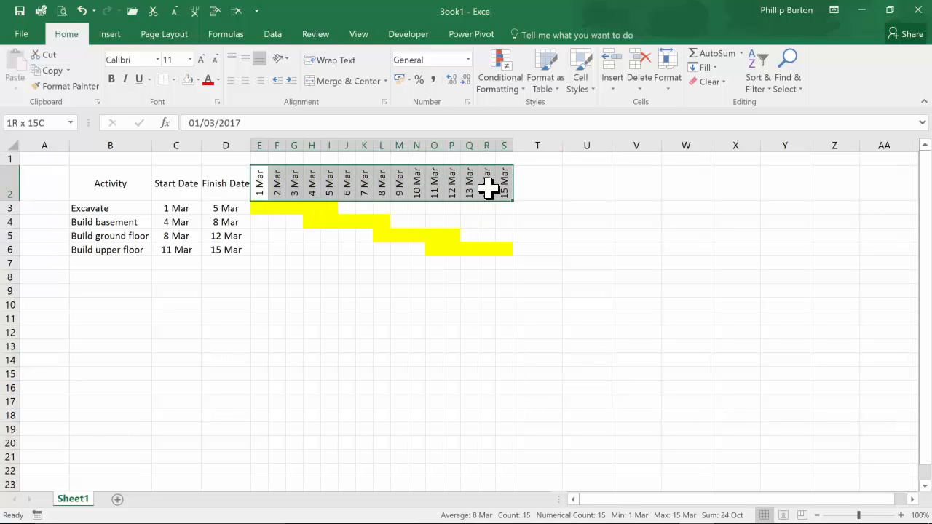
click(284, 196)
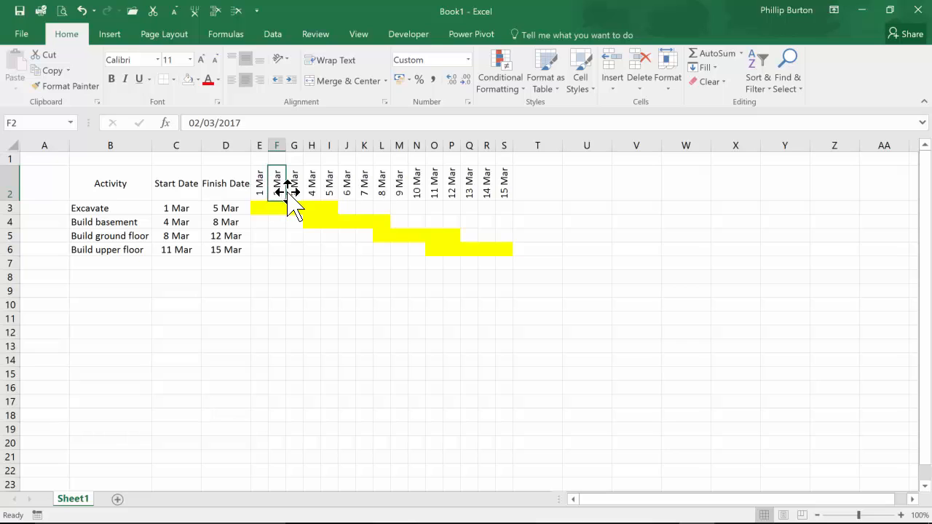
text(=)
key(Left)
text(+1)
key(ctrl+c)
- Change F2's formula to =E2+2 and copy it across the date headers F2:S2
click(233, 125)
key(BackSpace)
text(2)
key(ctrl+Return)
key(ctrl+c)
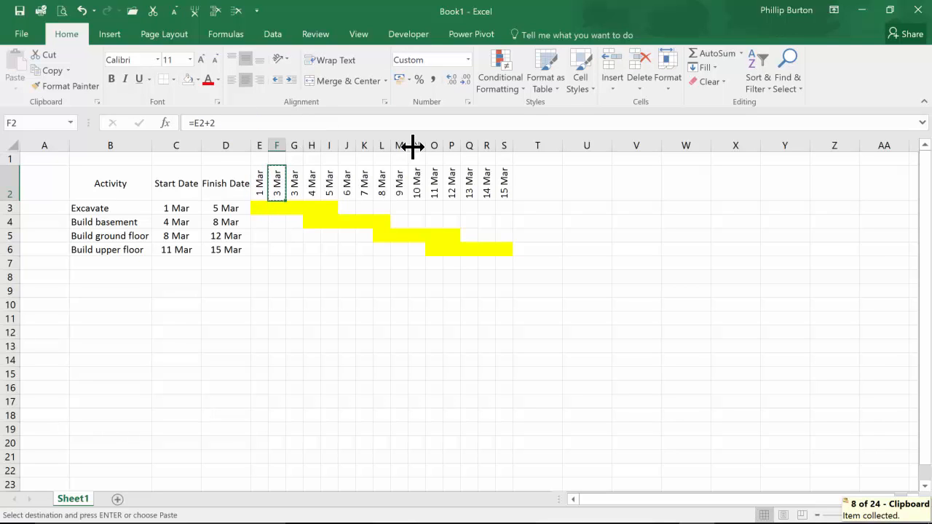
drag(277, 182, 501, 194)
key(ctrl+v)
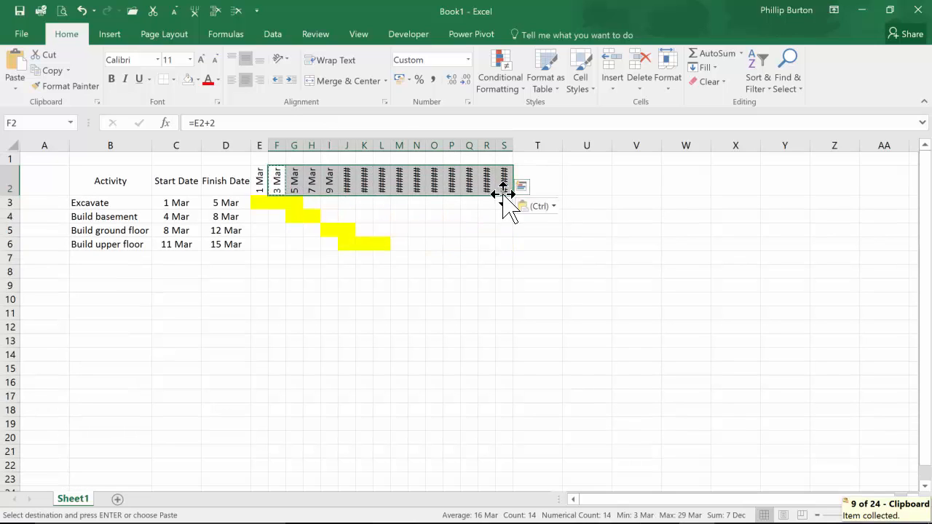
- Autofit row 2's height, change F2's formula to =E2+3 and copy it across the date headers F2:S2
double_click(11, 195)
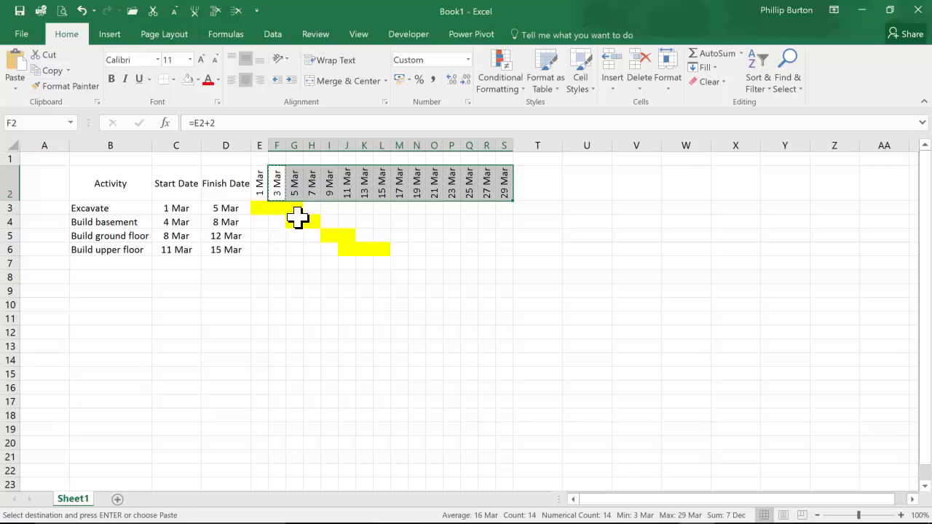
click(238, 123)
key(BackSpace)
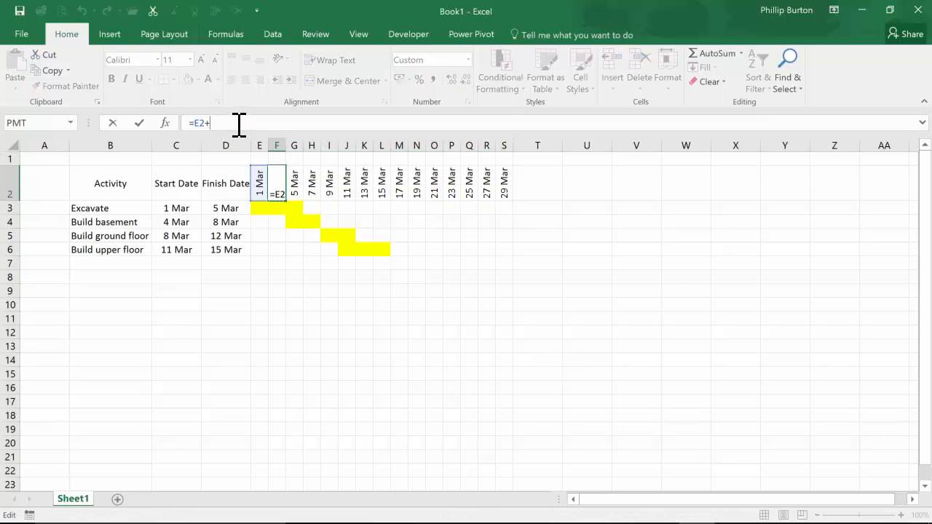
text(3)
key(ctrl+Return)
key(ctrl+c)
shift+click(505, 191)
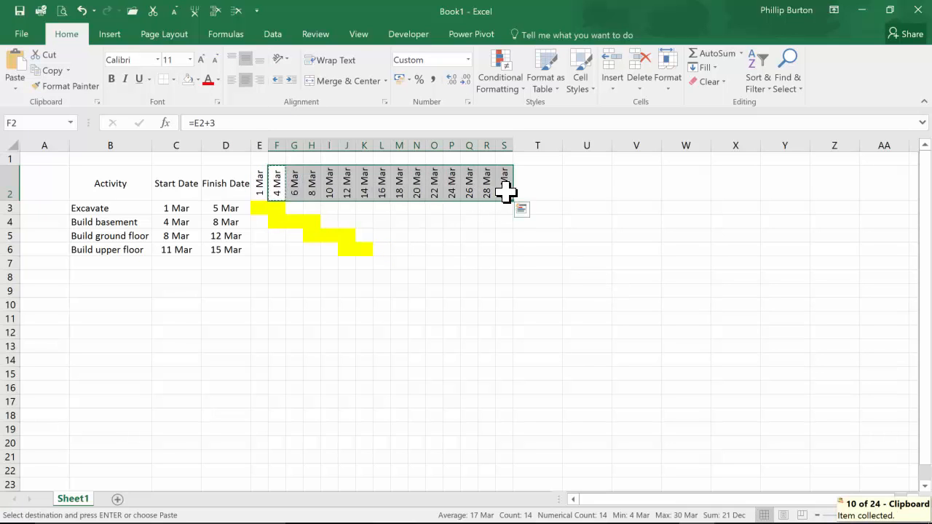
key(ctrl+v)
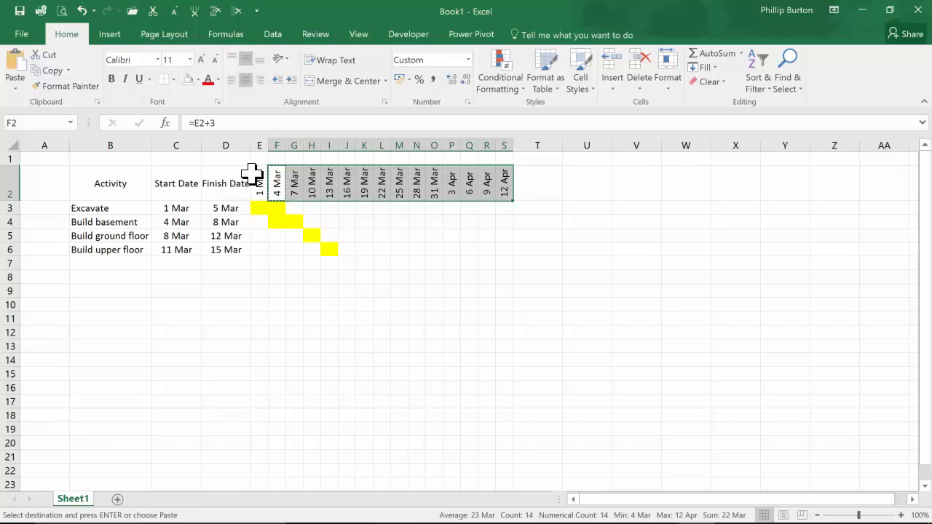
- Set F2's formula to =E2+1 and copy it across the date headers F2:S2
click(276, 183)
click(259, 125)
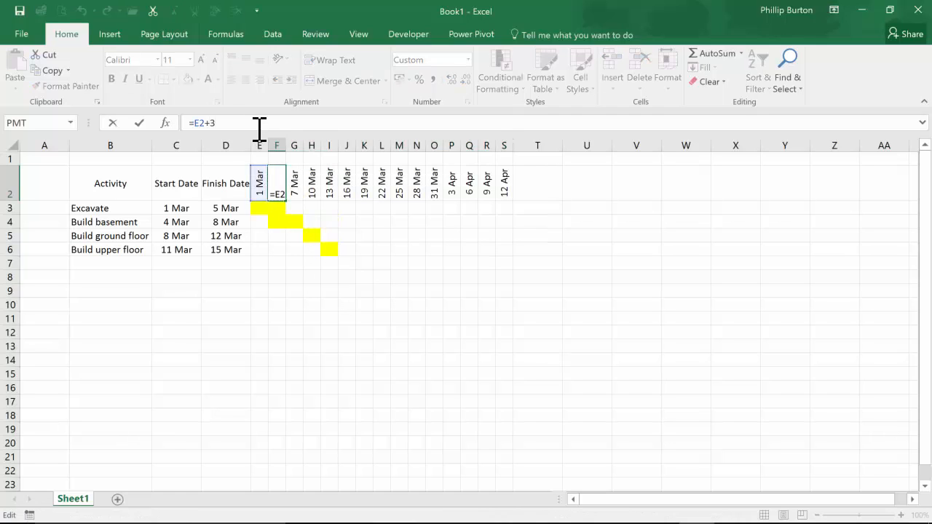
key(BackSpace)
text(1)
key(ctrl+Return)
key(ctrl+c)
shift+click(503, 186)
key(ctrl+v)
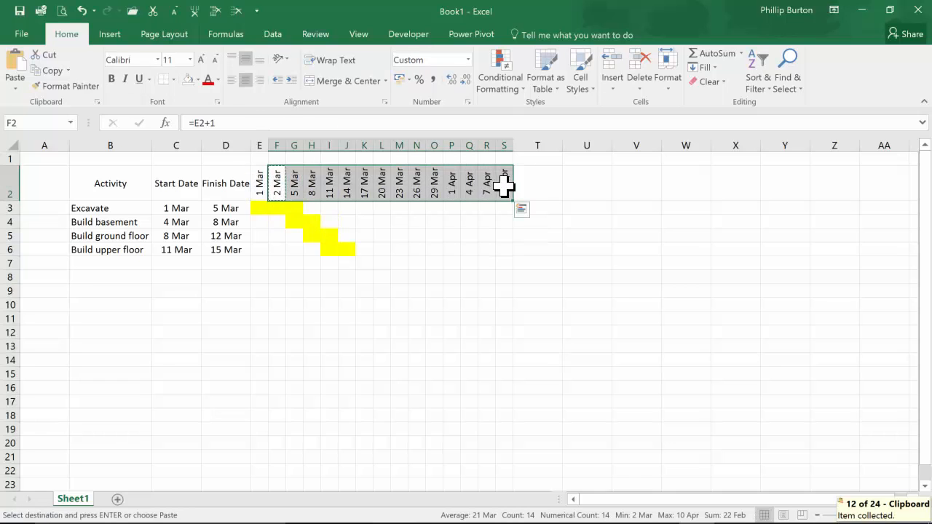
- Autofit the height of header row 2 and narrow columns E:S evenly
double_click(9, 195)
drag(259, 146, 494, 146)
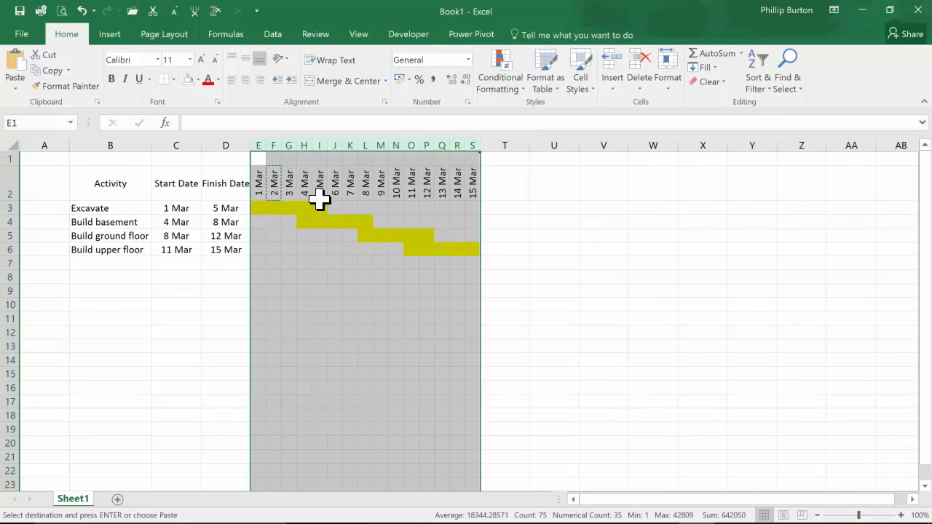
drag(281, 147, 278, 148)
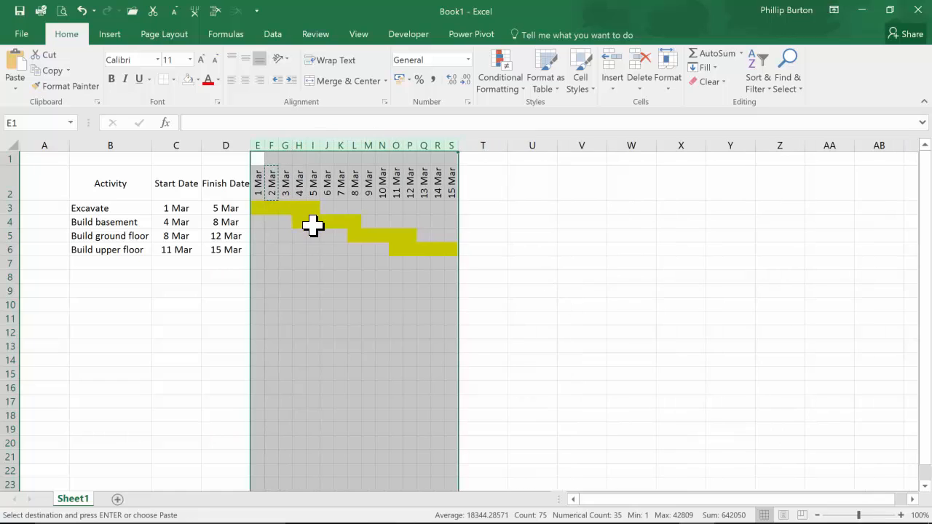
- Change the second header date's formula in F2 to =E2+5 and copy it across F2:S2
click(270, 183)
click(283, 126)
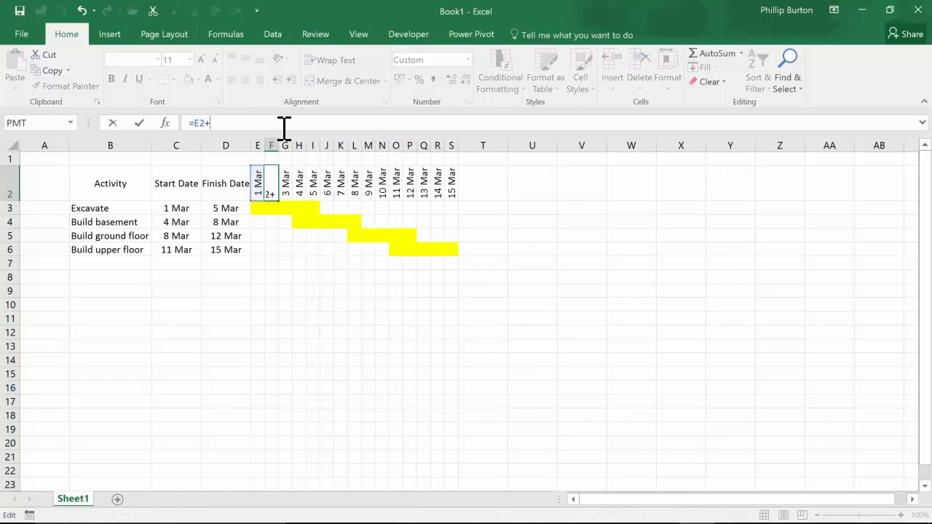
text(5)
key(ctrl+Return)
key(ctrl+c)
shift+click(450, 189)
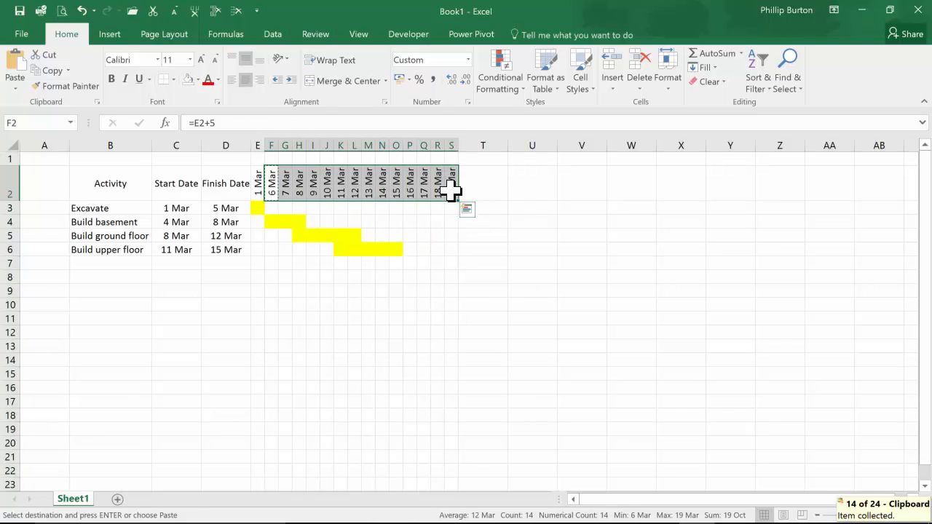
key(ctrl+v)
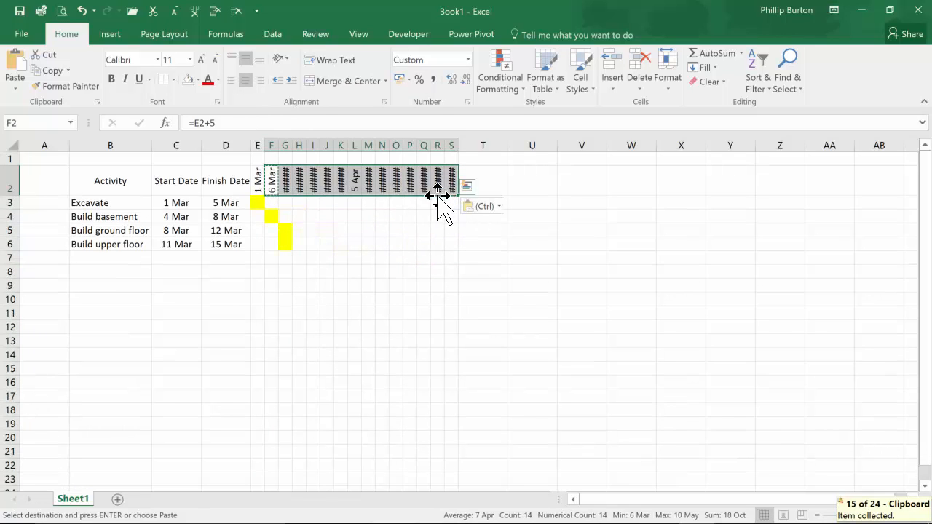
click(297, 240)
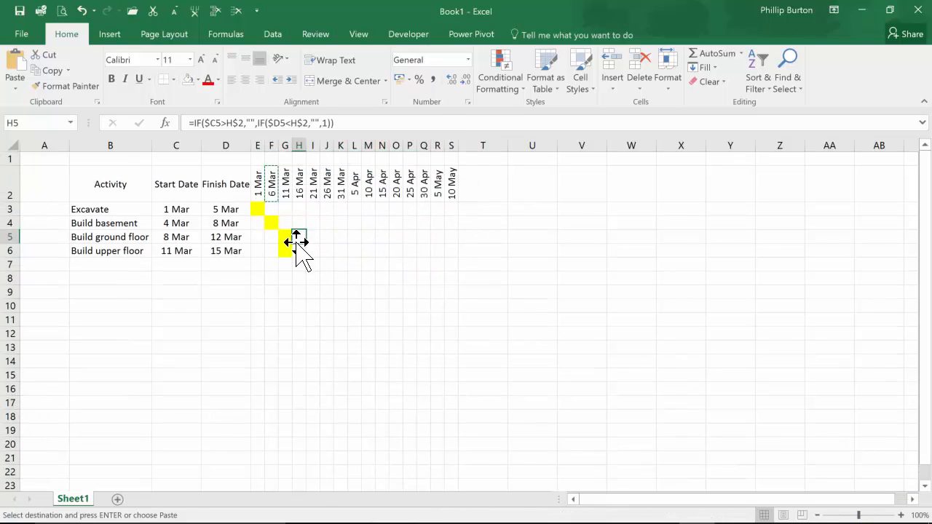
- Set the finish date of Build ground floor in D5 to 9/3
click(232, 237)
text(9/3)
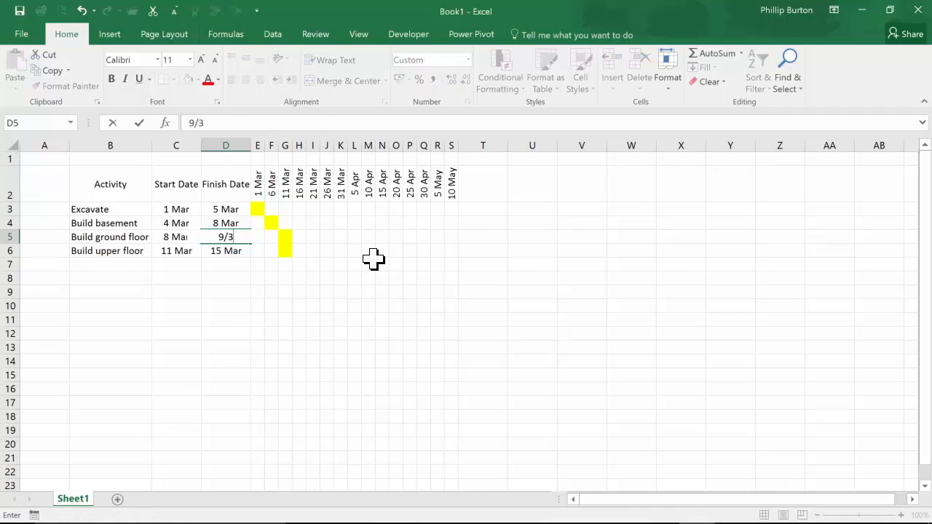
key(Return)
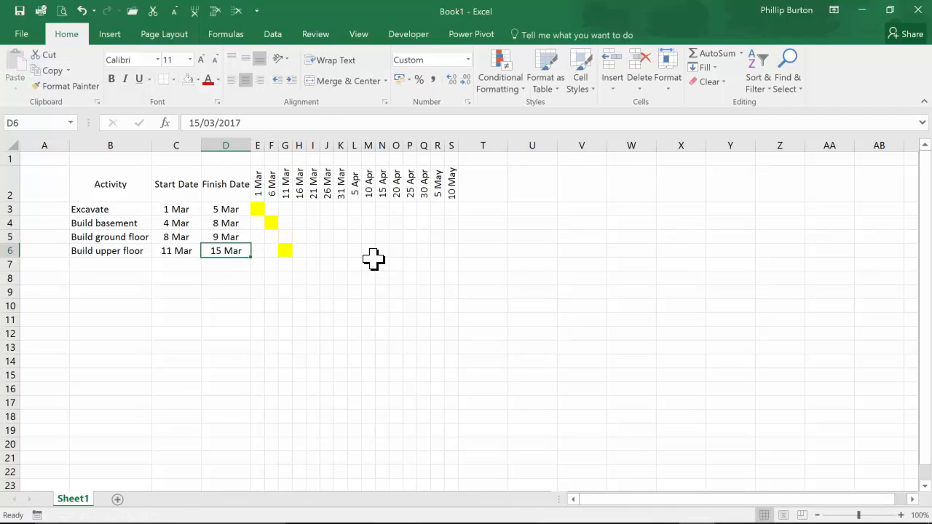
key(Up)
- Examine how the IF formulas in E3, F5 and G5 compare the start and finish dates with the header dates in row 2
drag(182, 237, 244, 237)
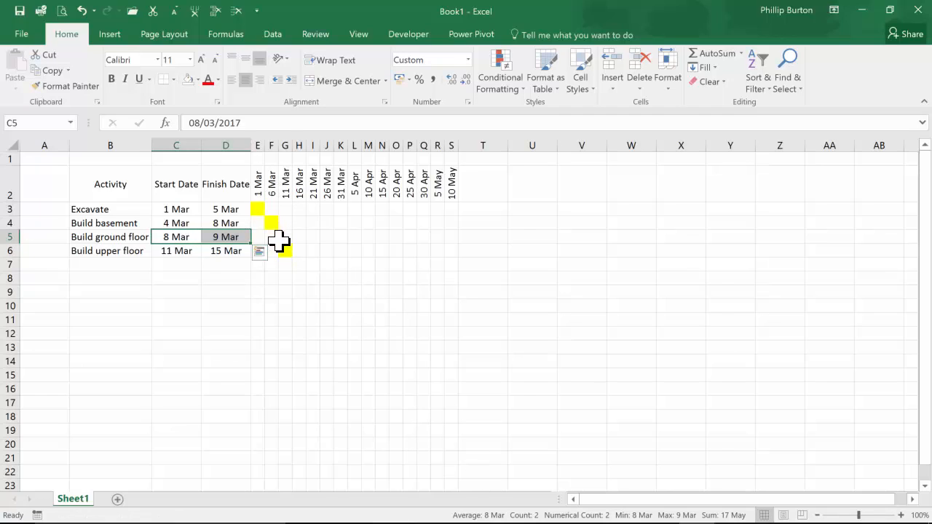
click(281, 238)
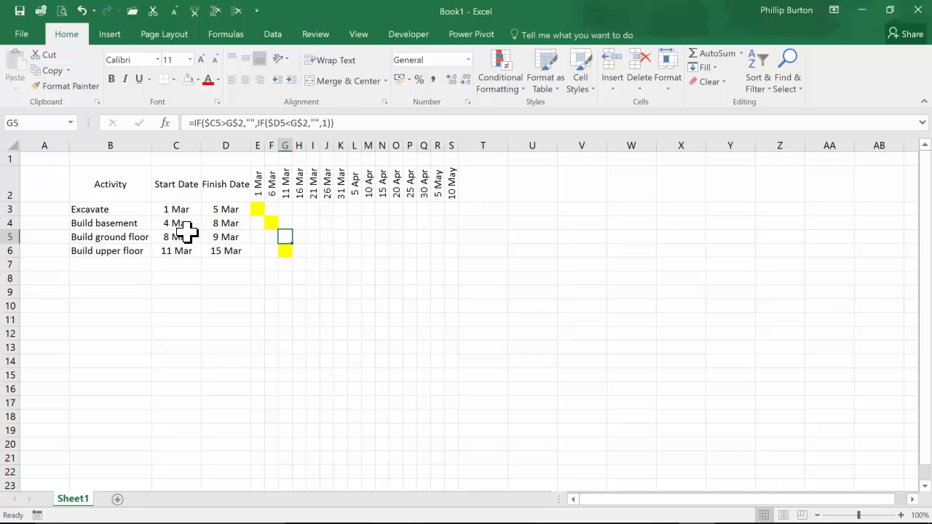
click(256, 209)
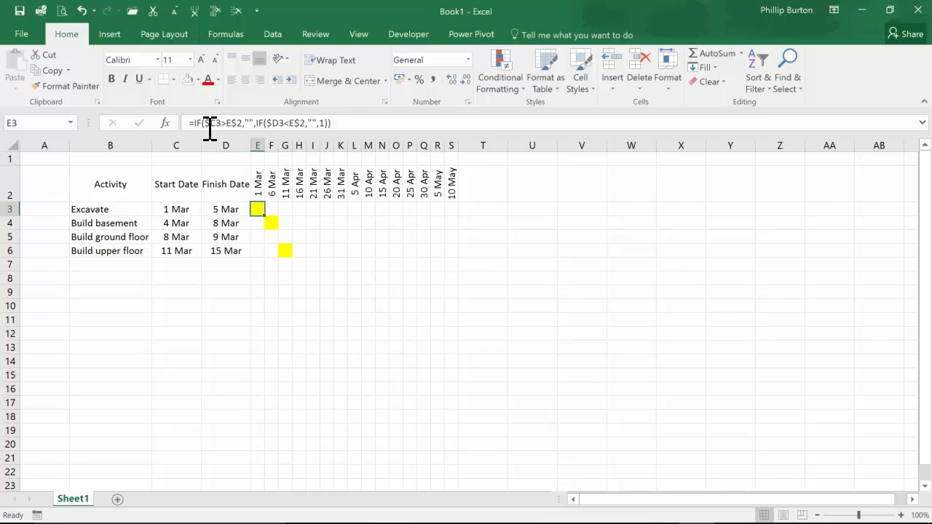
drag(205, 123, 246, 124)
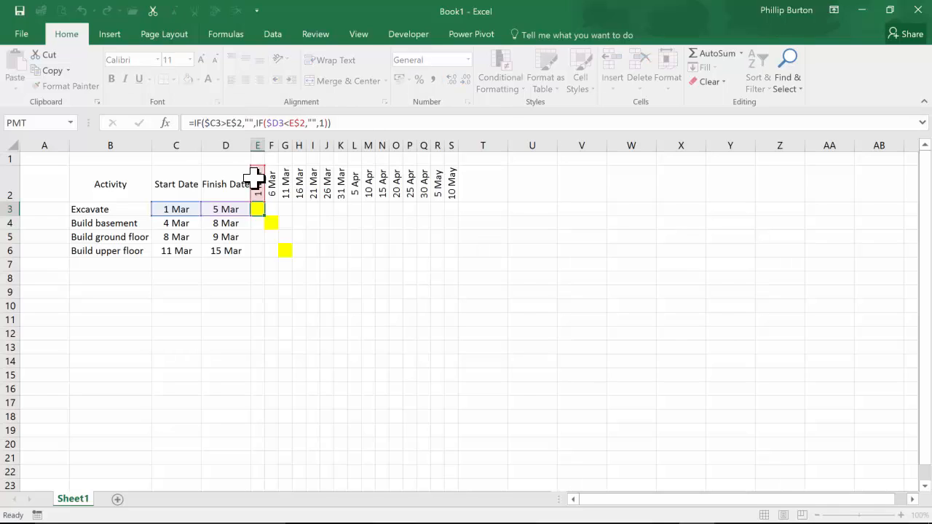
key(Escape)
click(270, 237)
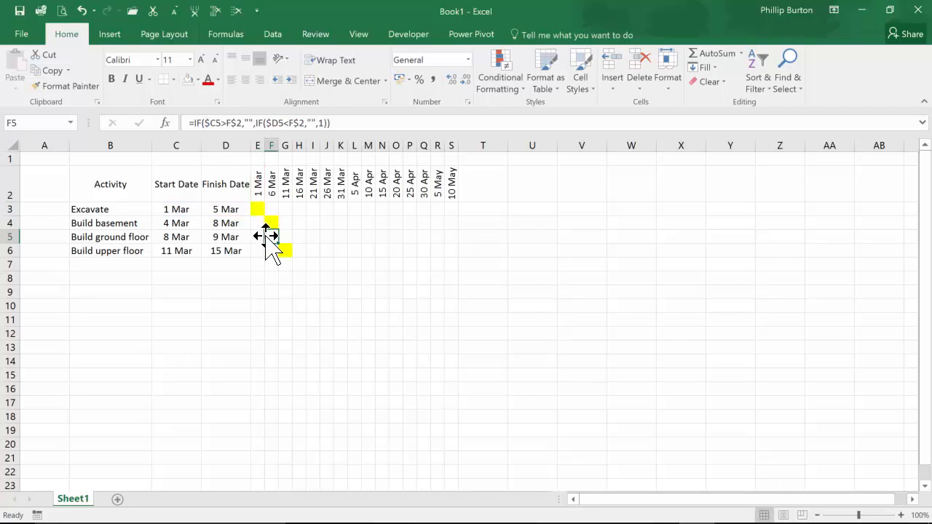
click(272, 187)
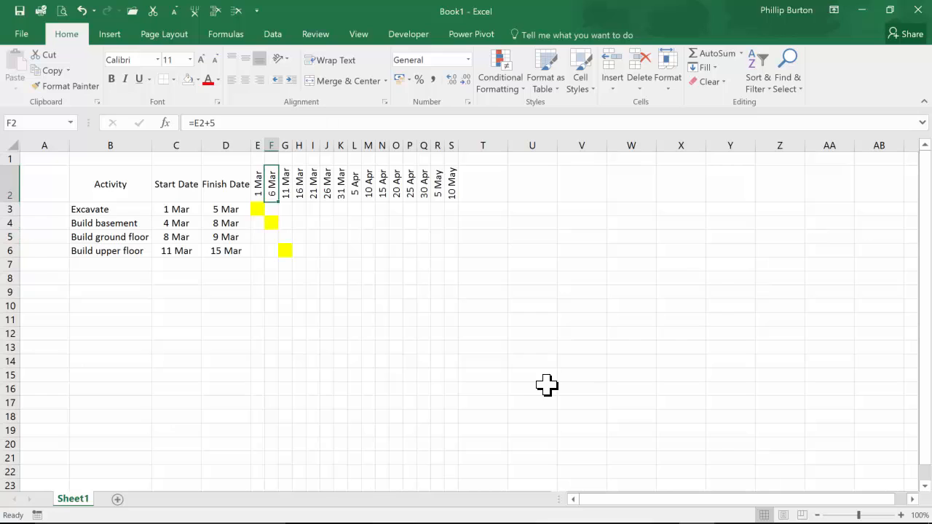
click(285, 186)
click(260, 210)
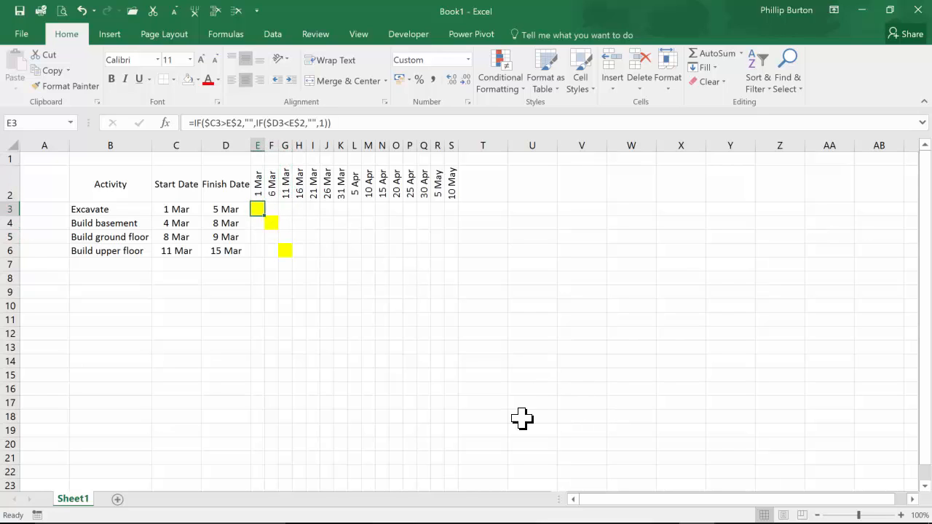
double_click(258, 209)
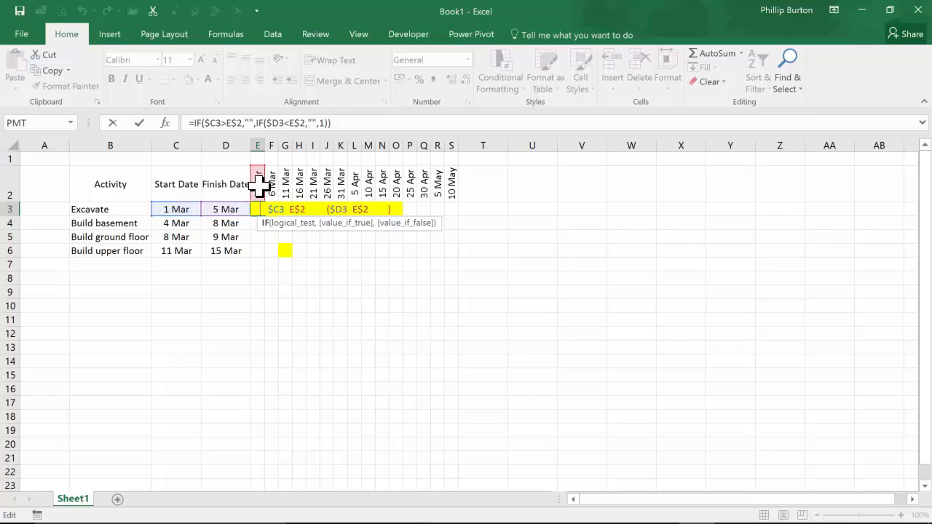
key(ctrl+Return)
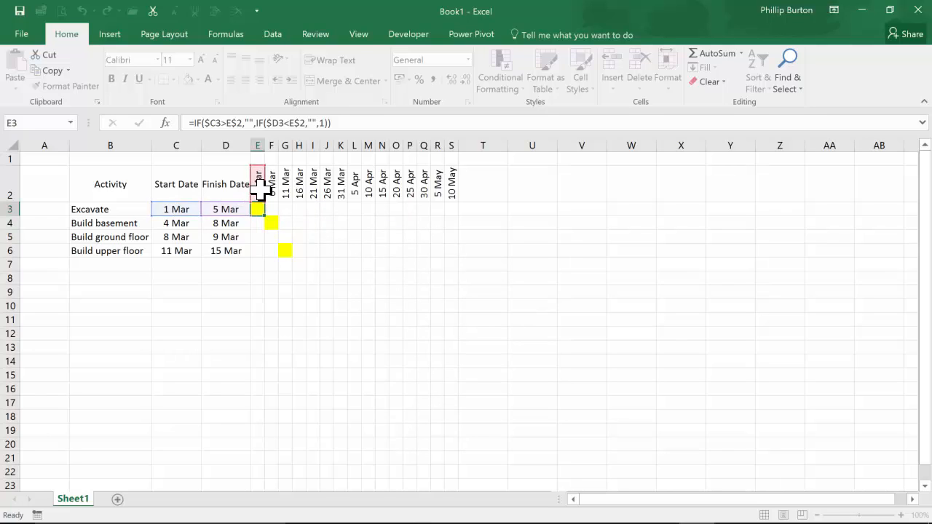
click(258, 187)
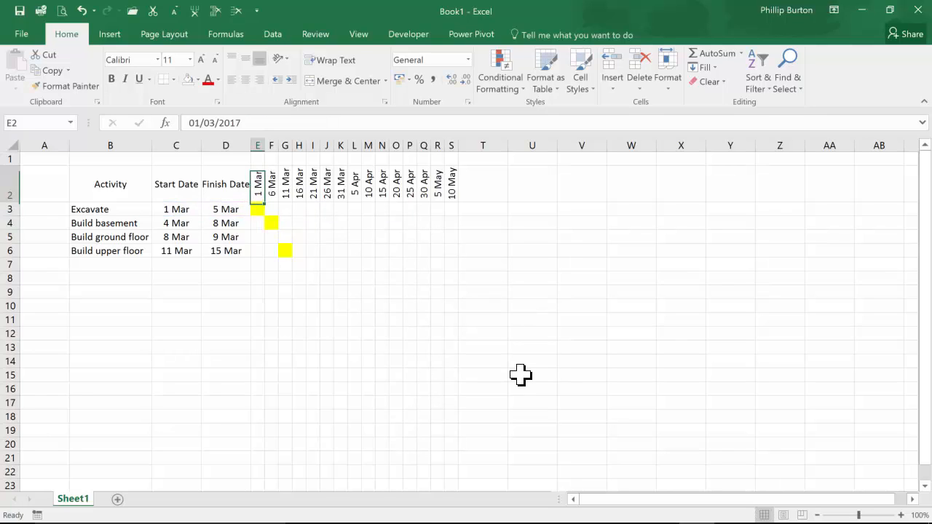
click(272, 184)
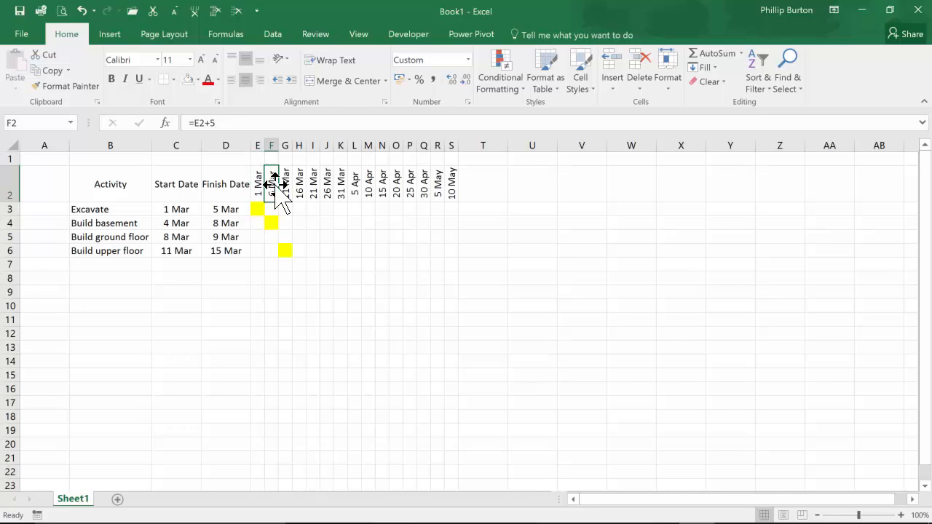
- Change E3's formula to =IF($C3>=F$2,"",IF($D3<E$2,"",1)) and copy it over the chart area E3:S6
click(258, 209)
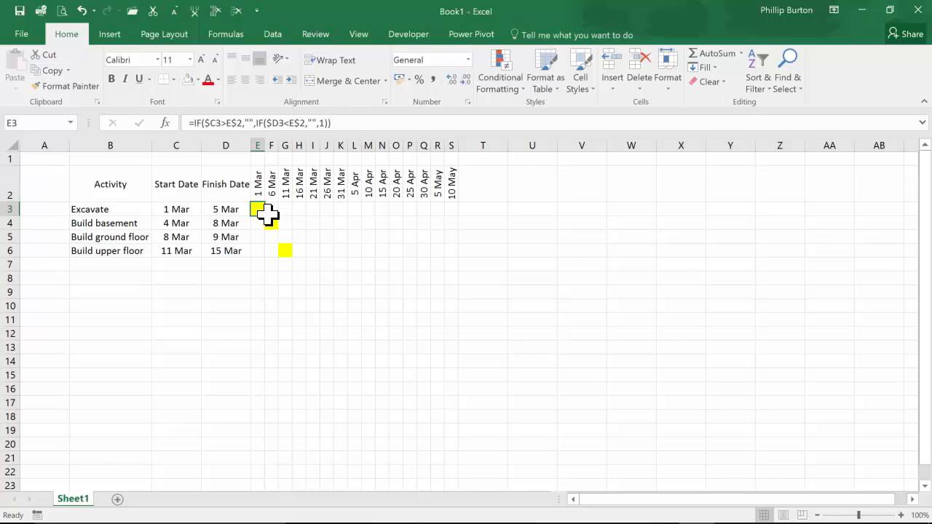
click(221, 123)
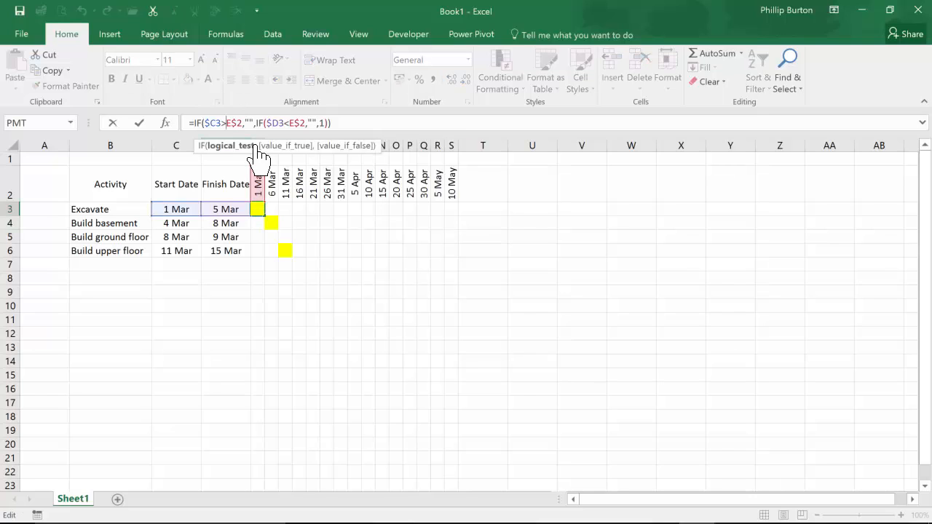
text(=)
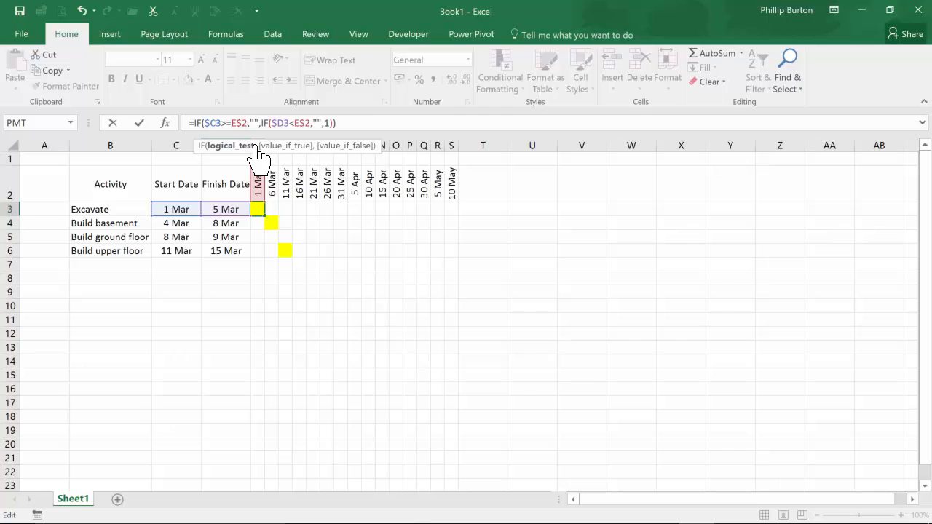
key(Delete)
text(f)
click(417, 129)
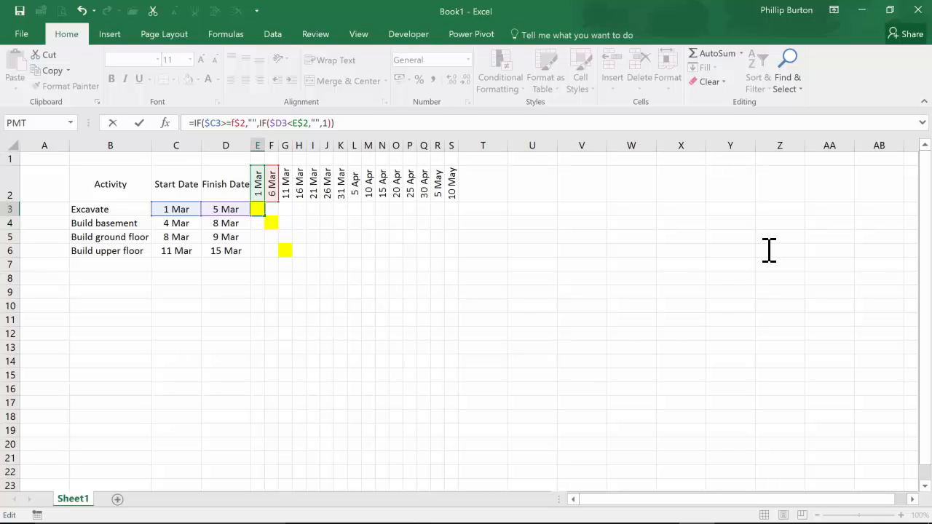
key(ctrl+Return)
key(ctrl+c)
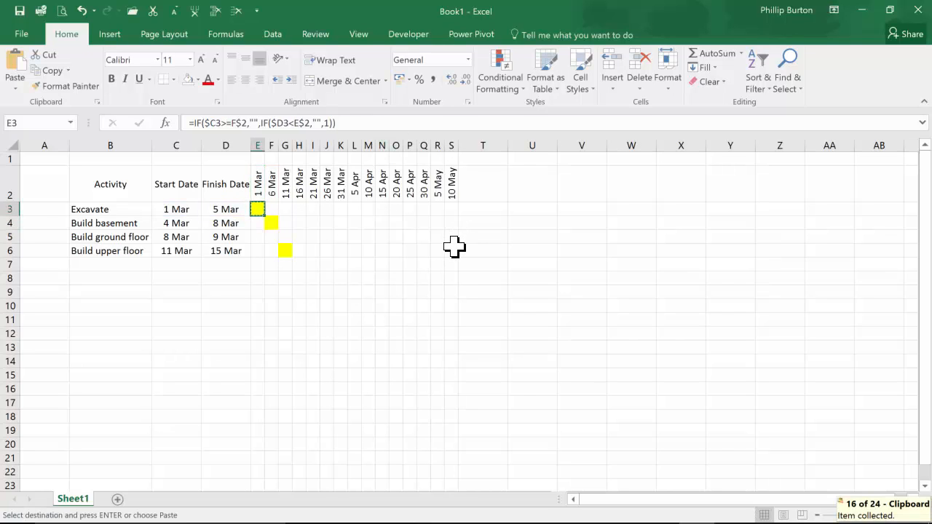
shift+click(452, 250)
key(ctrl+v)
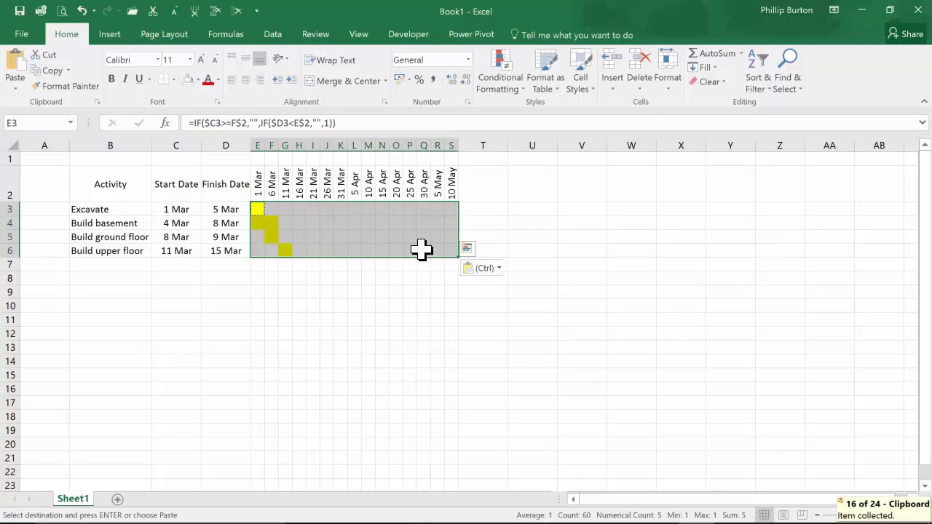
key(Escape)
- Check the Build basement and Build ground floor bars in E4:F5 against the header dates and their formulas
drag(259, 225, 267, 226)
click(273, 242)
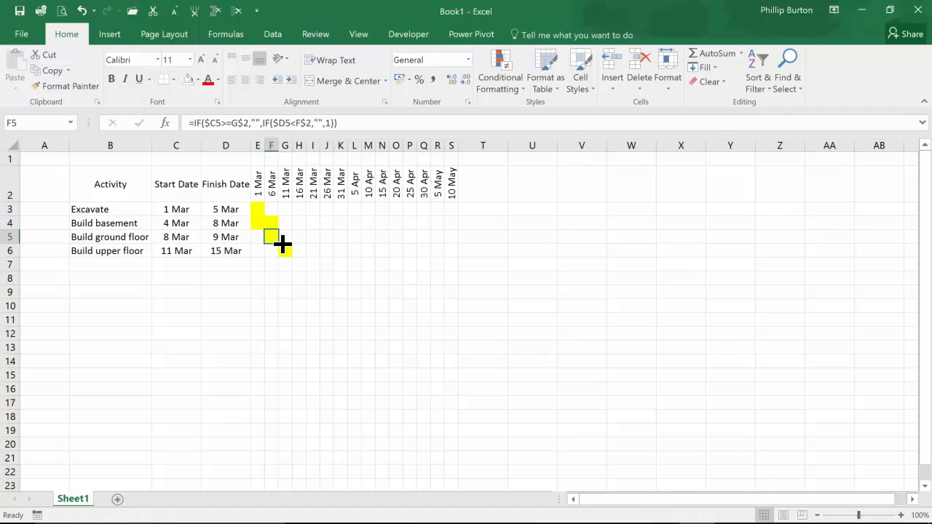
mouse_move(276, 192)
mouse_down()
mouse_move(276, 204)
mouse_move(287, 195)
mouse_move(278, 193)
mouse_up()
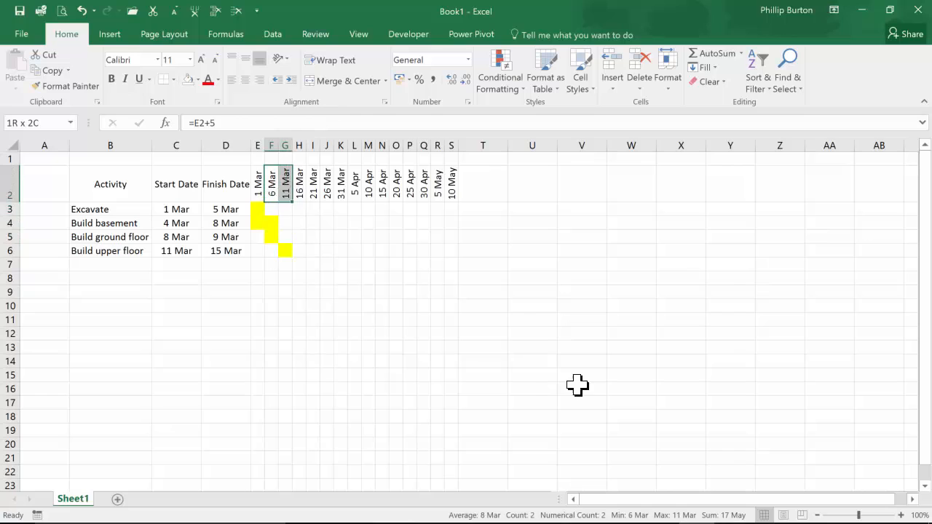
click(270, 235)
click(272, 195)
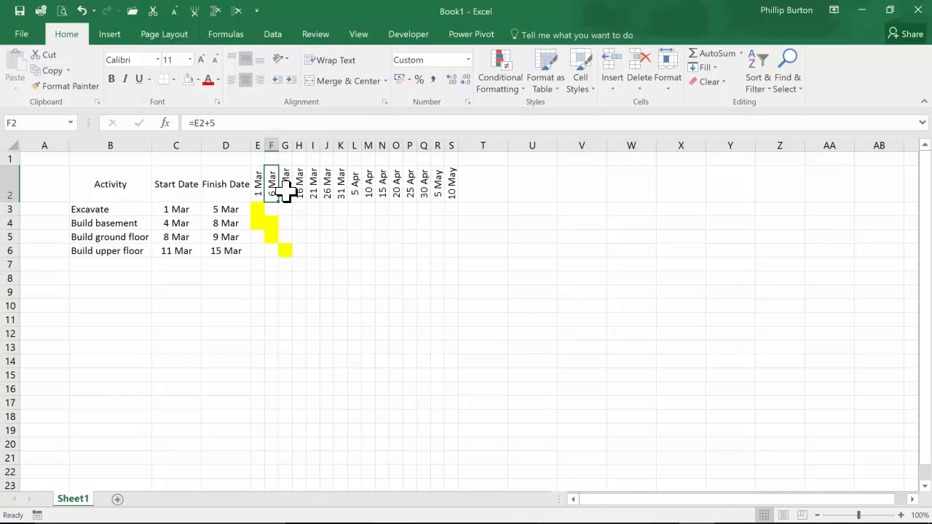
click(271, 235)
drag(259, 225, 272, 225)
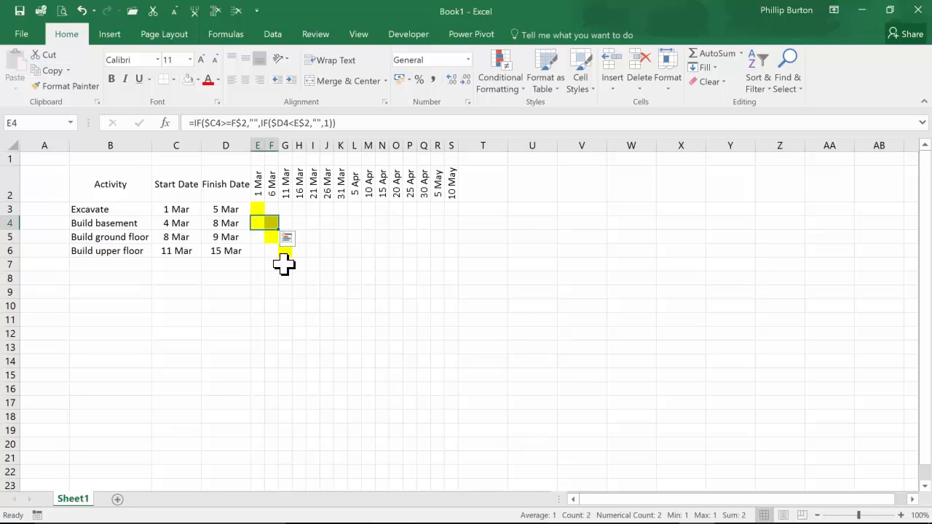
- Check the formulas in F4, F5 and E3 against their activity dates and the header dates in row 2
click(272, 222)
click(273, 237)
click(262, 210)
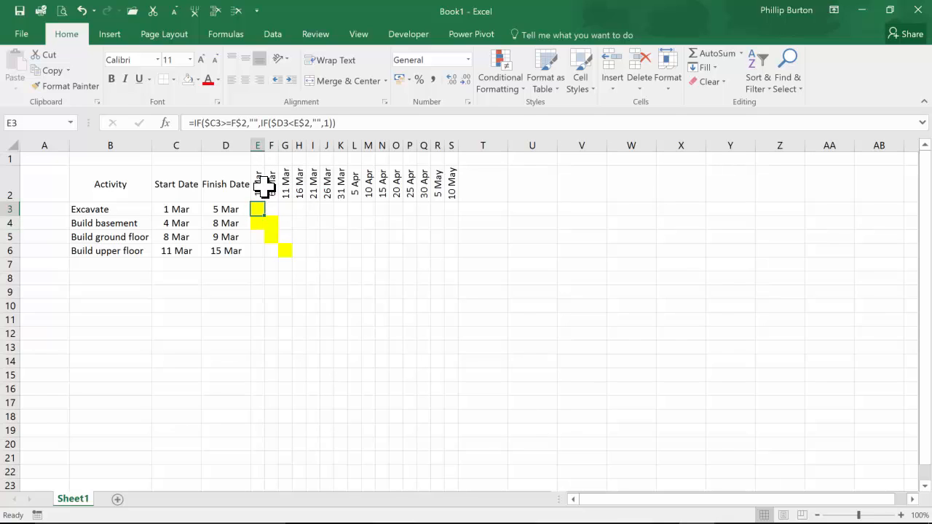
- Change F2 to =E2+1, copy it across the header to S2, and make row 2 taller so the dates fit
click(271, 187)
click(252, 123)
key(BackSpace)
text(1)
key(ctrl+Return)
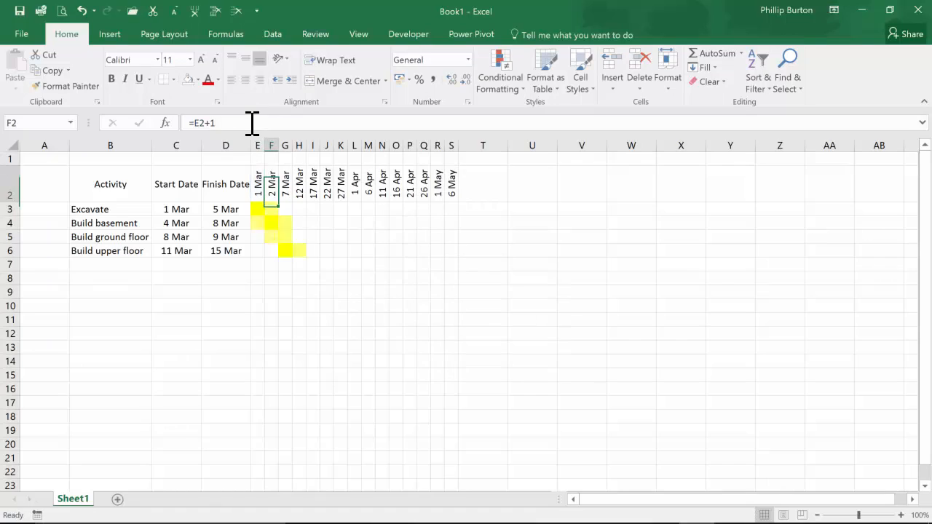
key(ctrl+c)
shift+click(447, 188)
key(ctrl+v)
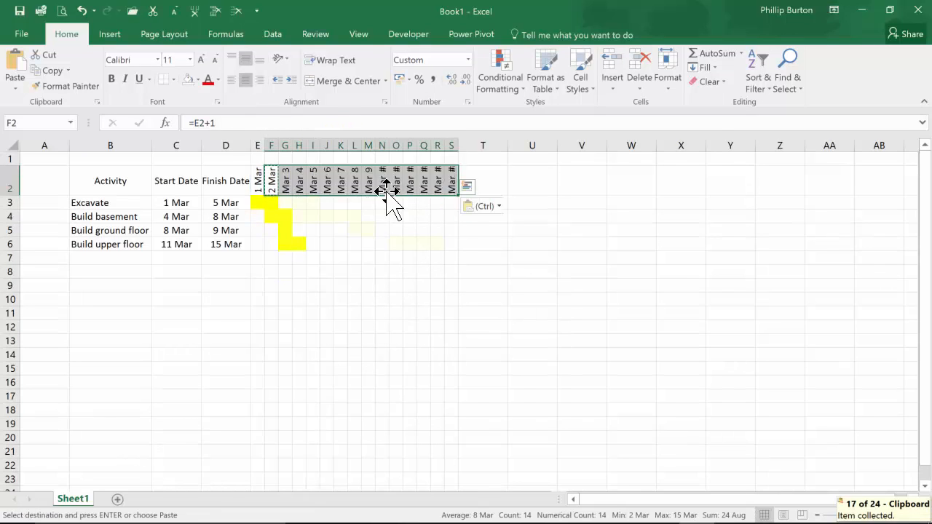
drag(10, 197, 10, 206)
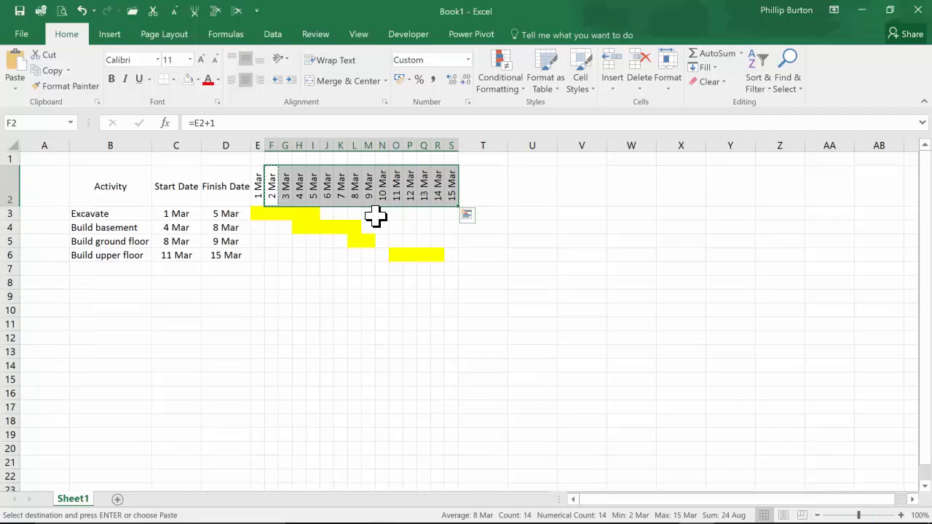
- Check the bars in rows 4 to 6 against the daily header dates and examine the $C3>=F$2 comparison in E3
click(298, 228)
mouse_move(304, 233)
mouse_down()
mouse_move(355, 230)
mouse_move(364, 243)
mouse_move(442, 255)
mouse_up()
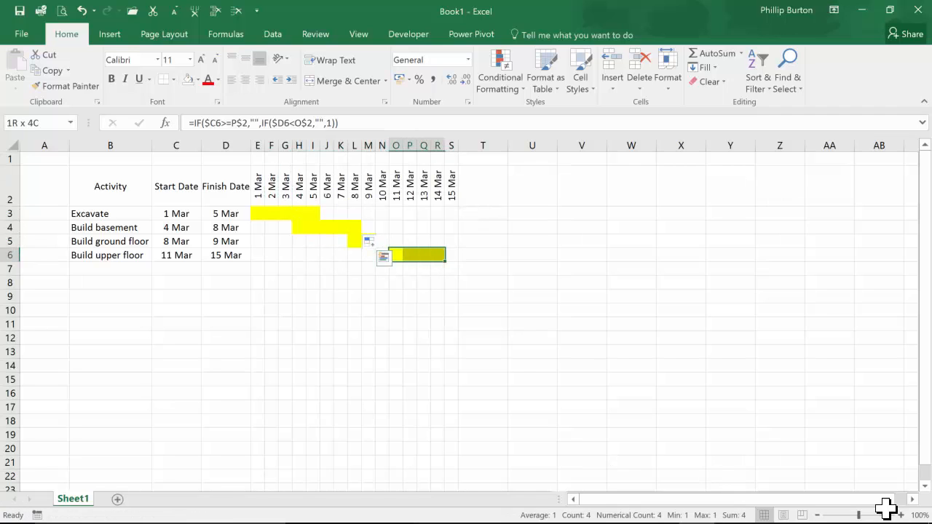
click(258, 212)
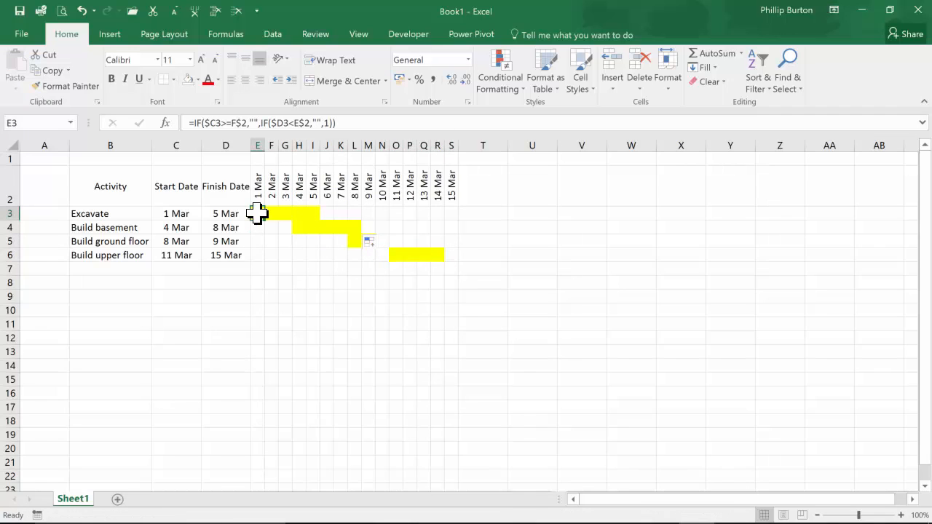
click(233, 124)
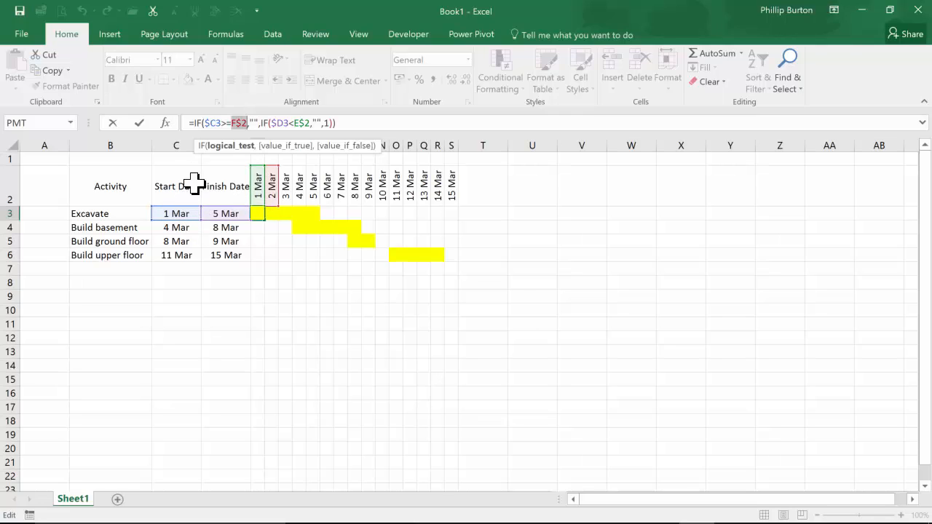
click(232, 123)
double_click(230, 123)
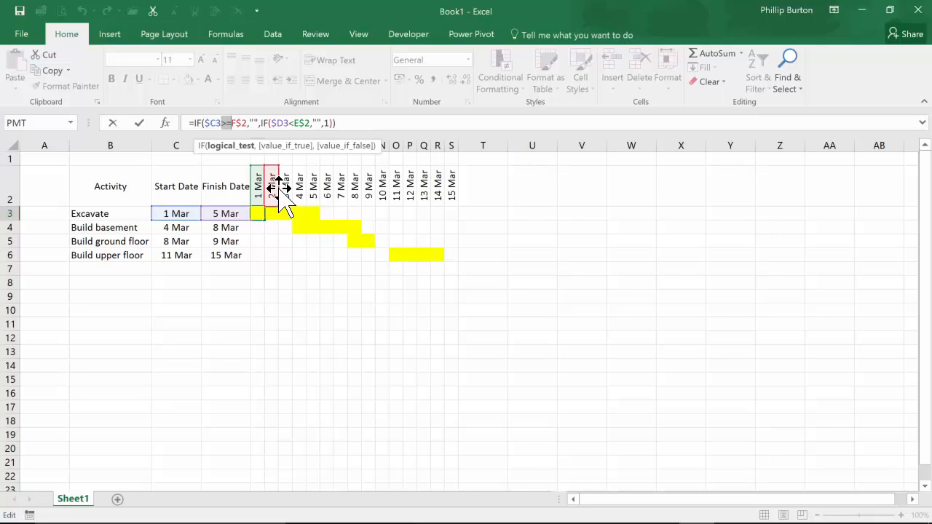
key(Escape)
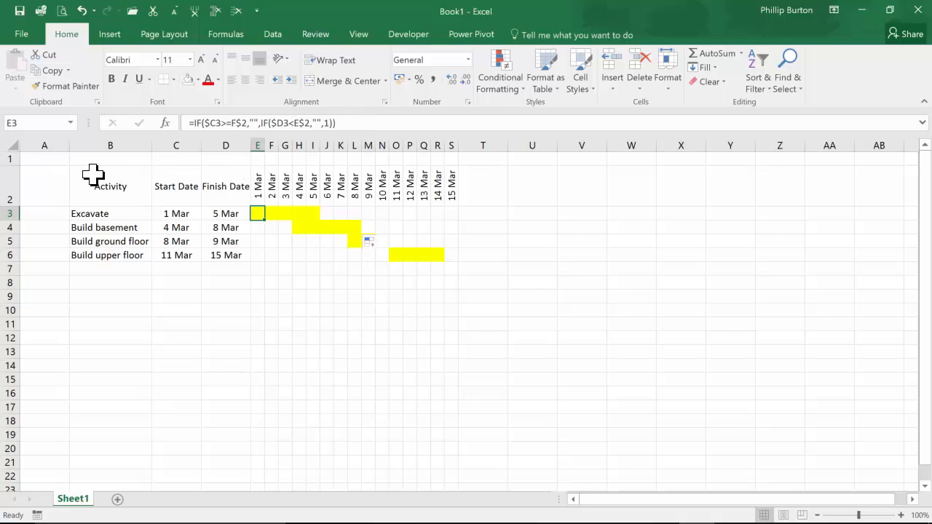
- Review the chart's row and column layout and the complete nested IF formula in E3
drag(9, 195, 11, 260)
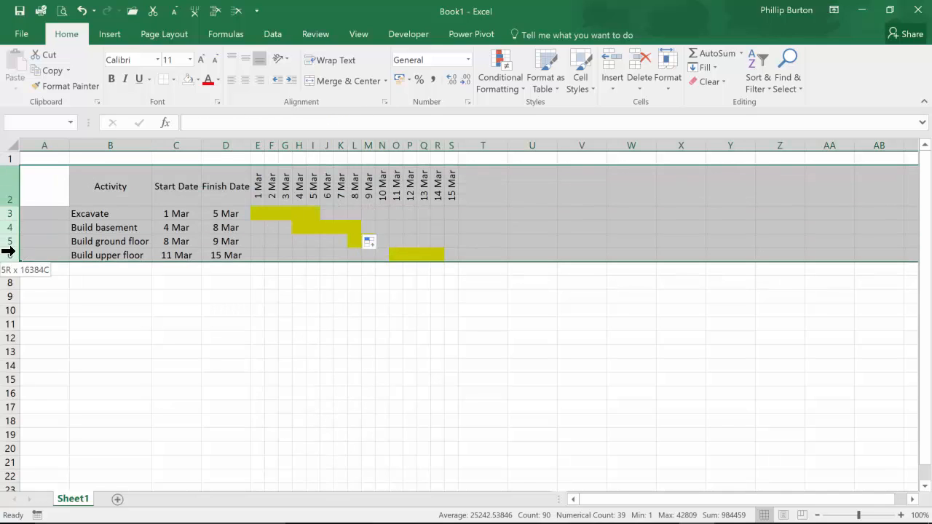
drag(119, 138, 456, 153)
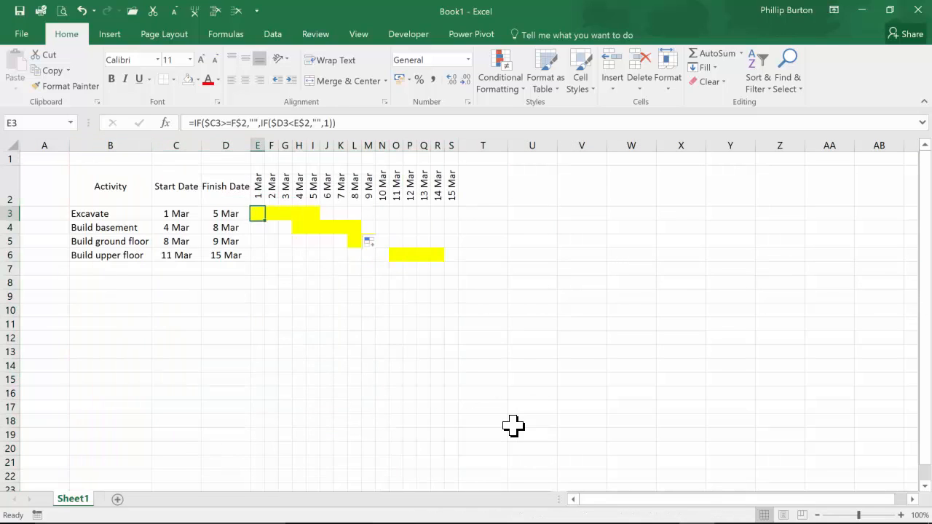
click(371, 122)
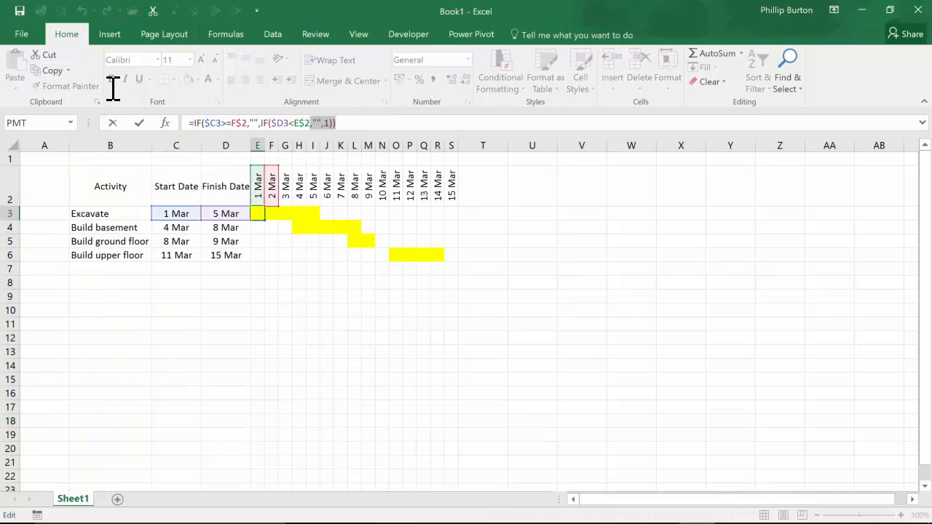
key(shift+Home)
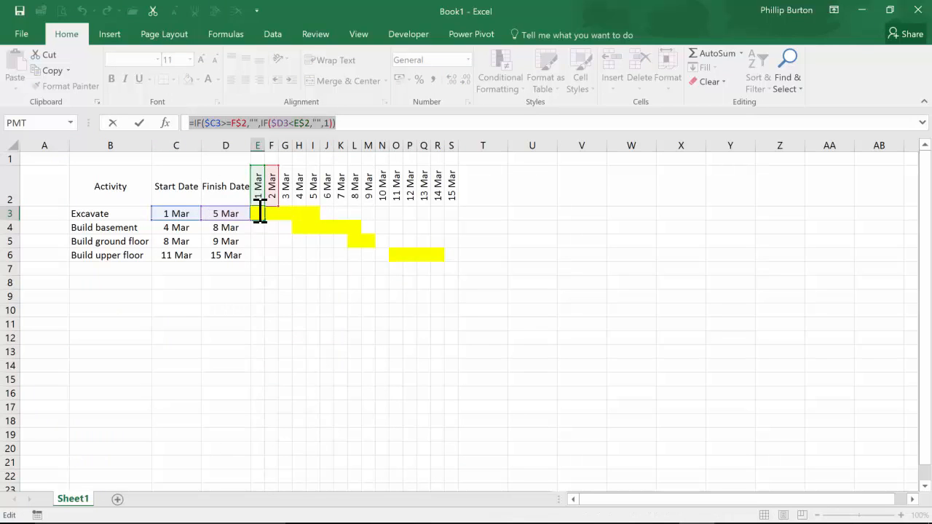
key(Escape)
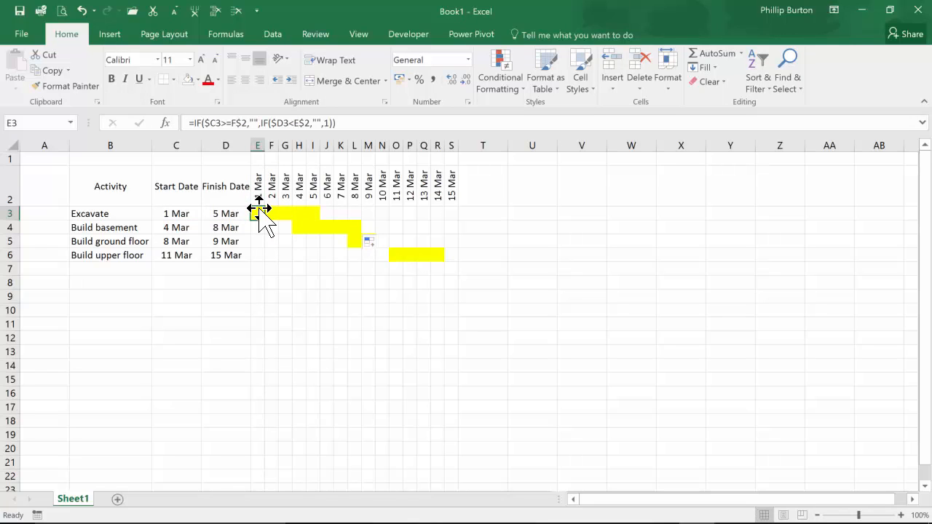